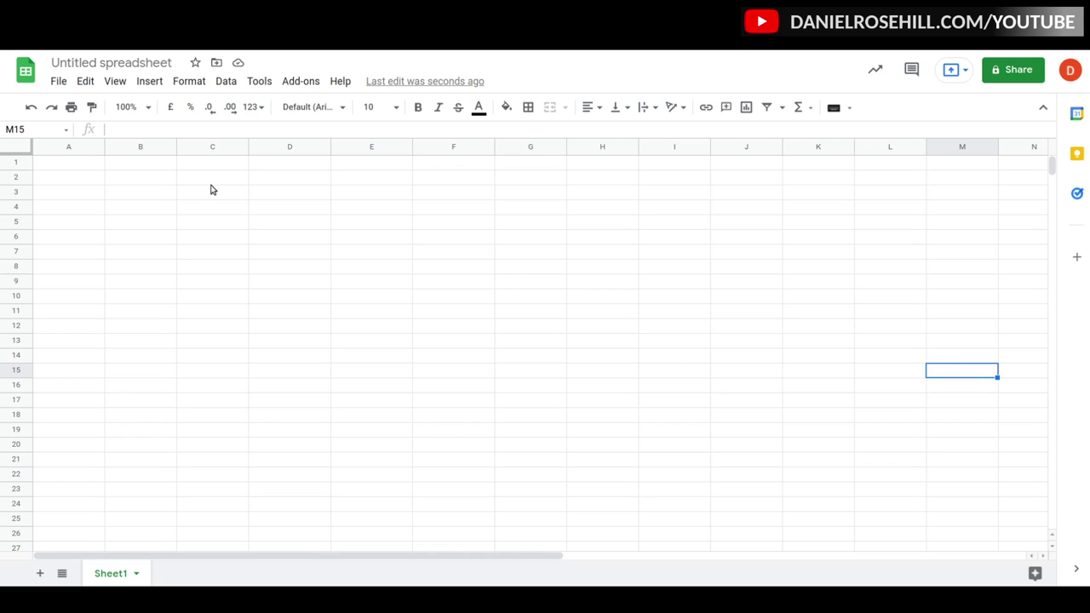
# Step: Rename the spreadsheet as "Israel to ROW salaries"
pyautogui.click(92, 62)
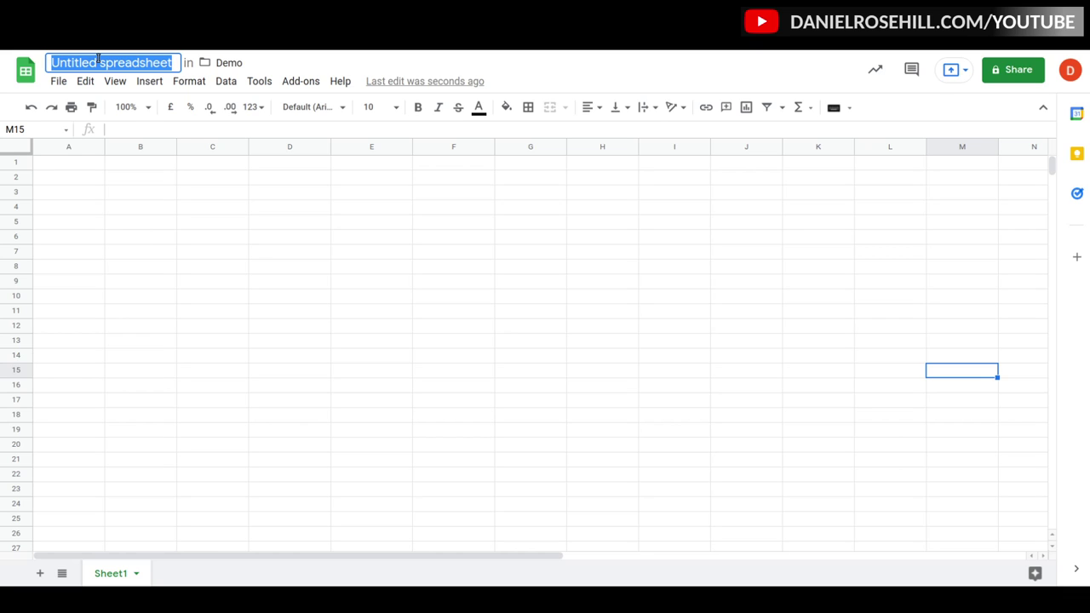
pyautogui.write('Israel ')
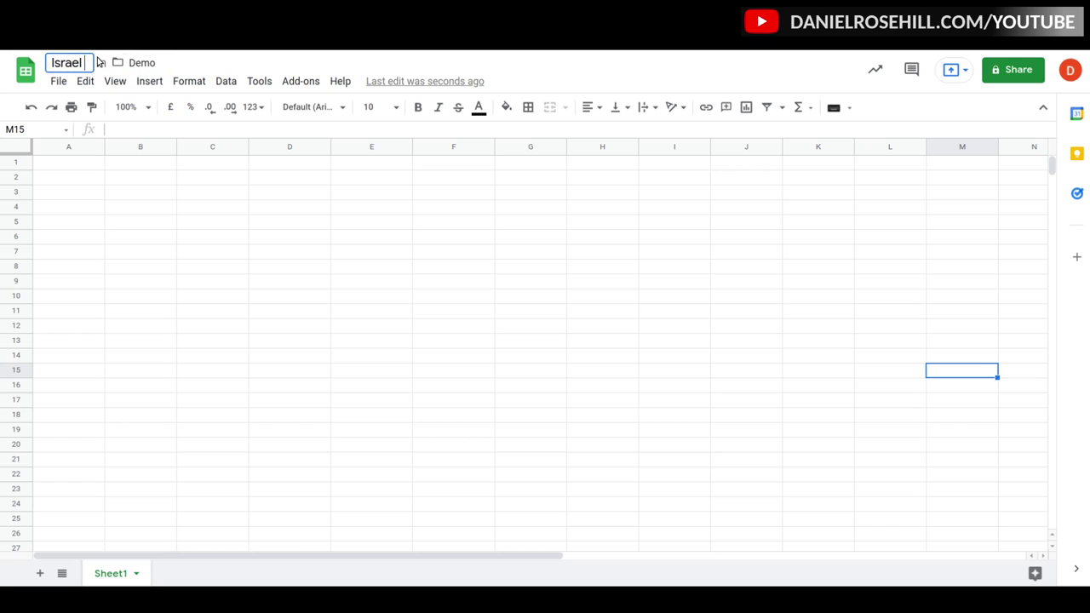
pyautogui.write('to world salari')
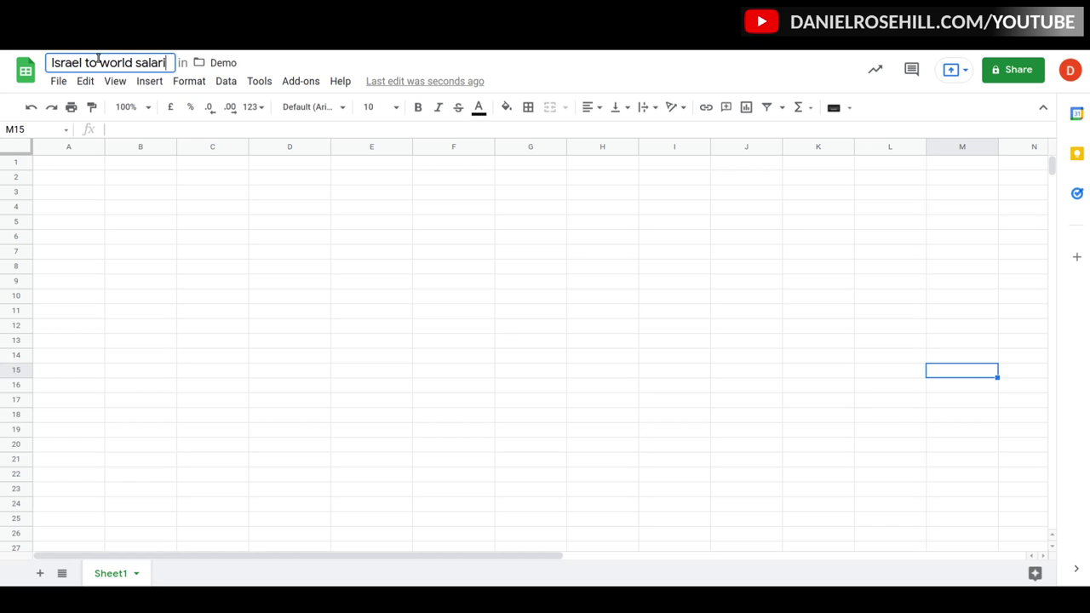
pyautogui.write('es')
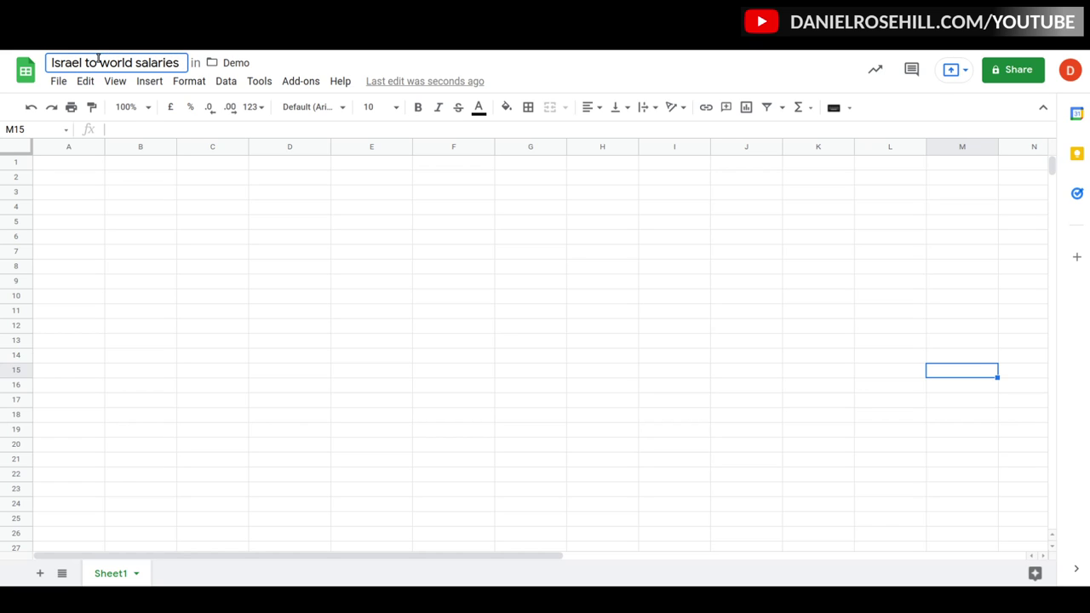
pyautogui.press('BackSpace')
pyautogui.press('BackSpace')
pyautogui.press('BackSpace')
pyautogui.press('BackSpace')
pyautogui.press('BackSpace')
pyautogui.press('BackSpace')
pyautogui.press('BackSpace')
pyautogui.press('BackSpace')
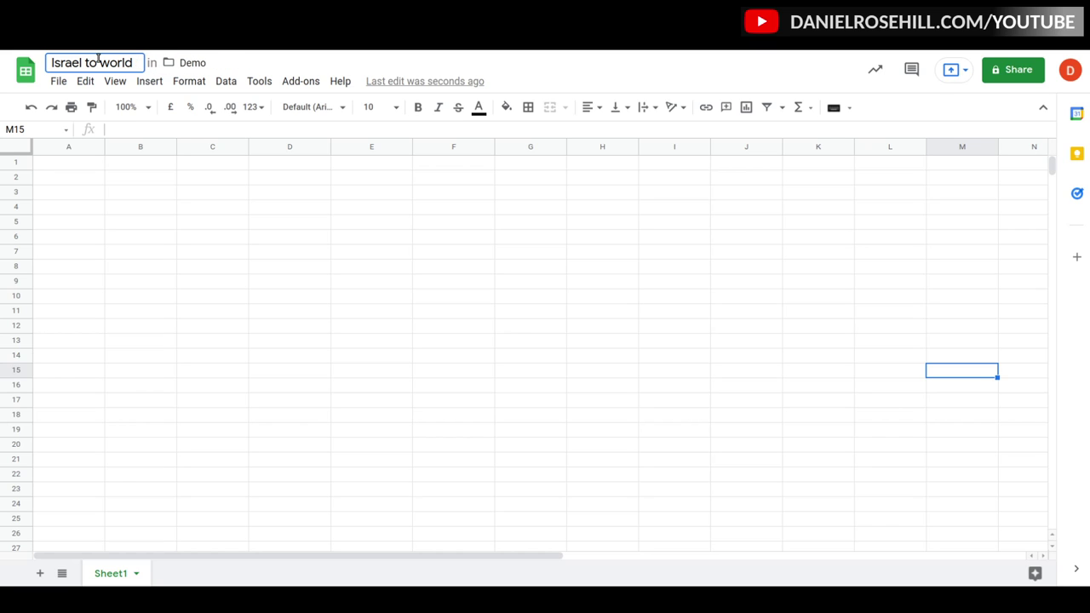
pyautogui.press('BackSpace')
pyautogui.press('BackSpace')
pyautogui.press('BackSpace')
pyautogui.press('BackSpace')
pyautogui.press('BackSpace')
pyautogui.write('ROW salarie')
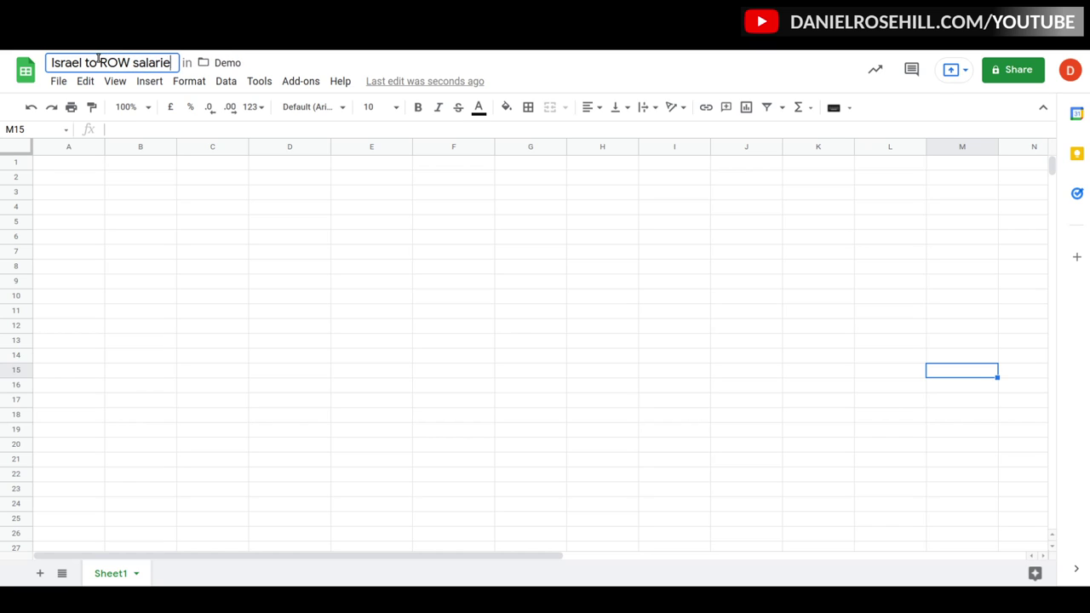
pyautogui.write('s')
pyautogui.press('Return')
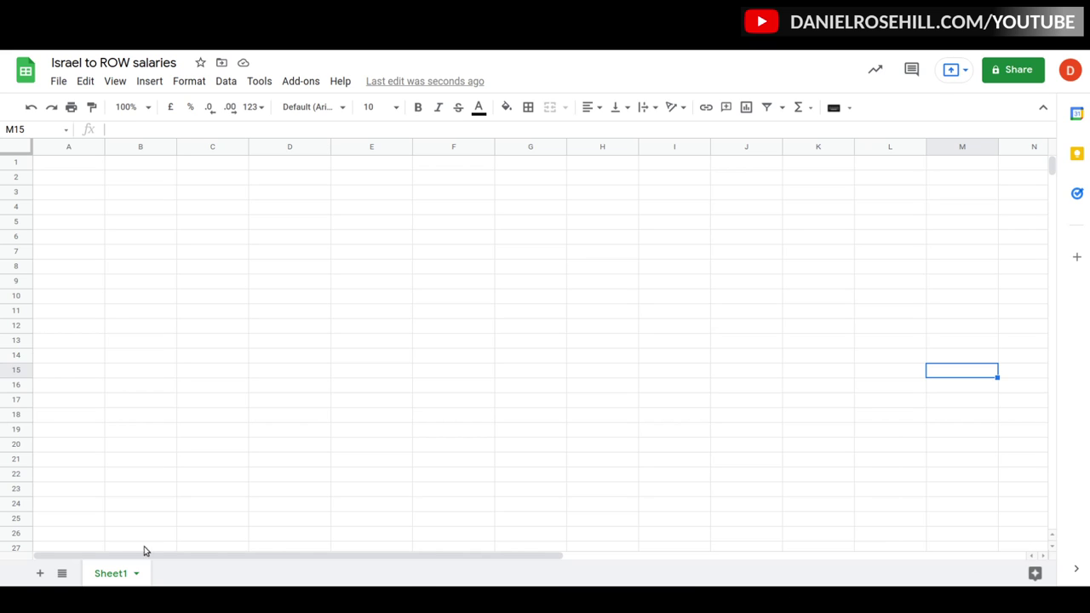
# Step: Enter the label "Salary in ILS" in cell A2 and the amount 17,000 in cell B2
pyautogui.click(56, 179)
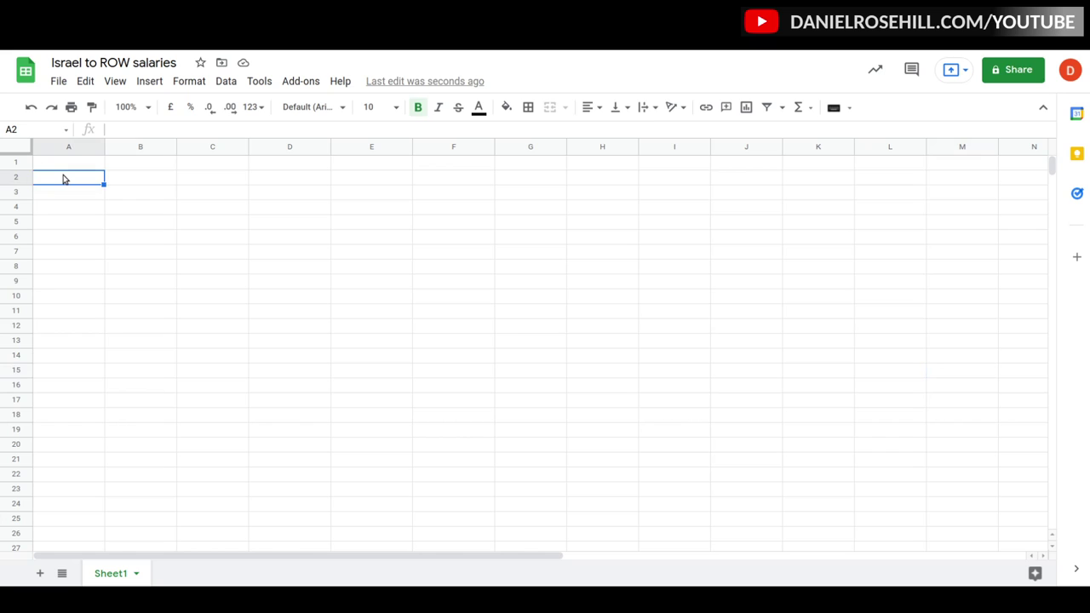
pyautogui.write('Salary in NI')
pyautogui.press('BackSpace')
pyautogui.press('BackSpace')
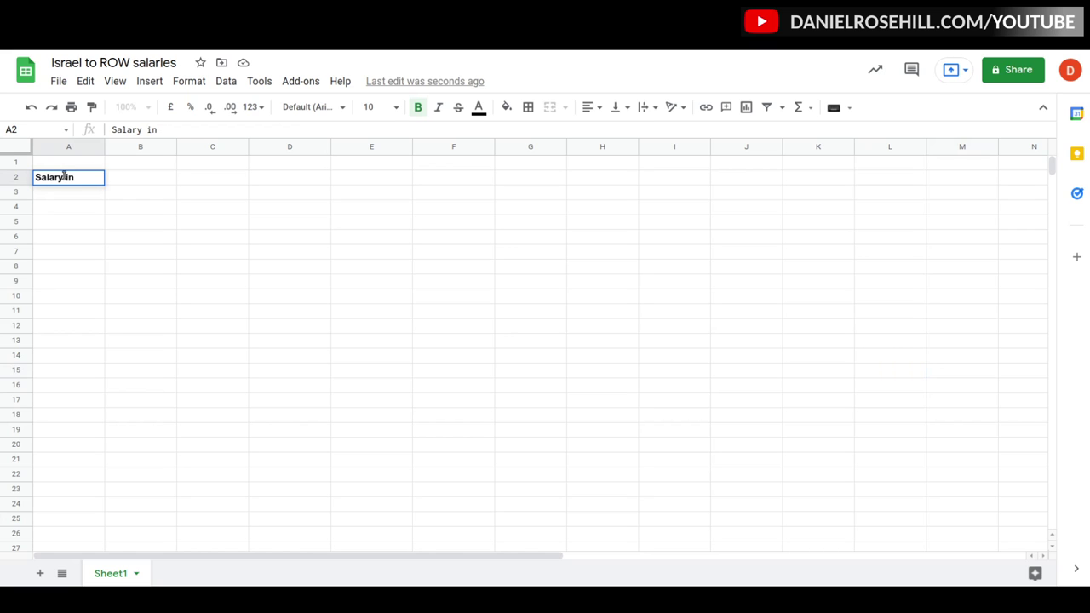
pyautogui.write('ILS')
pyautogui.click(137, 183)
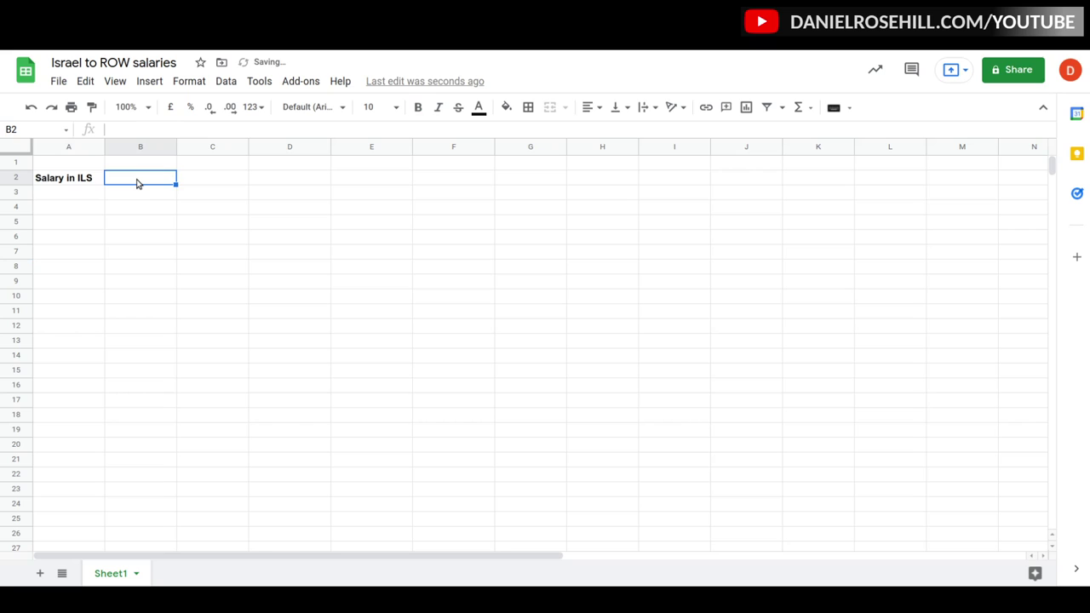
pyautogui.write('17,000')
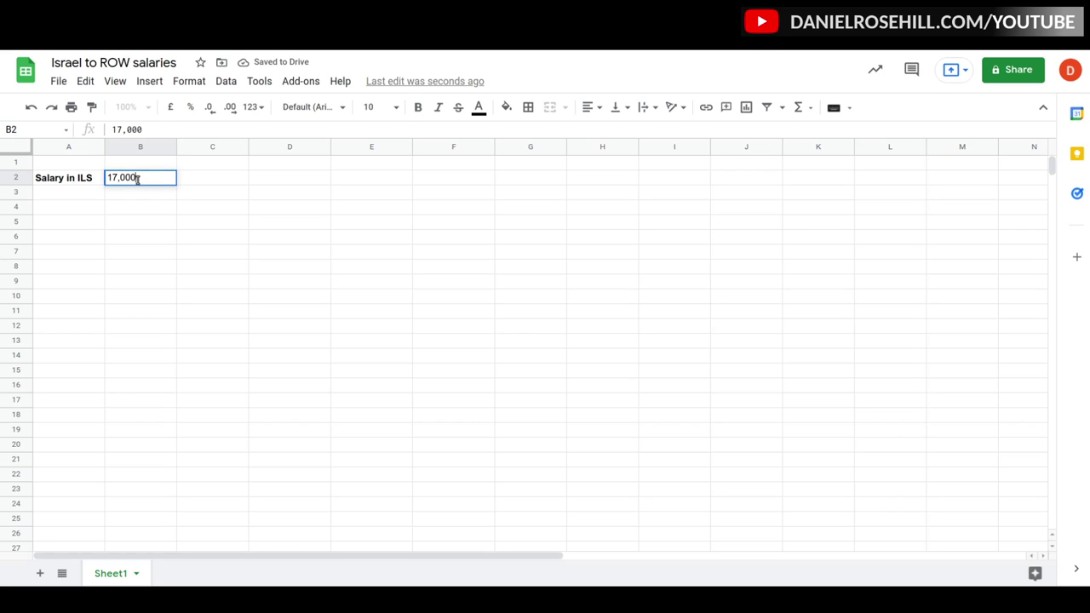
pyautogui.press('Return')
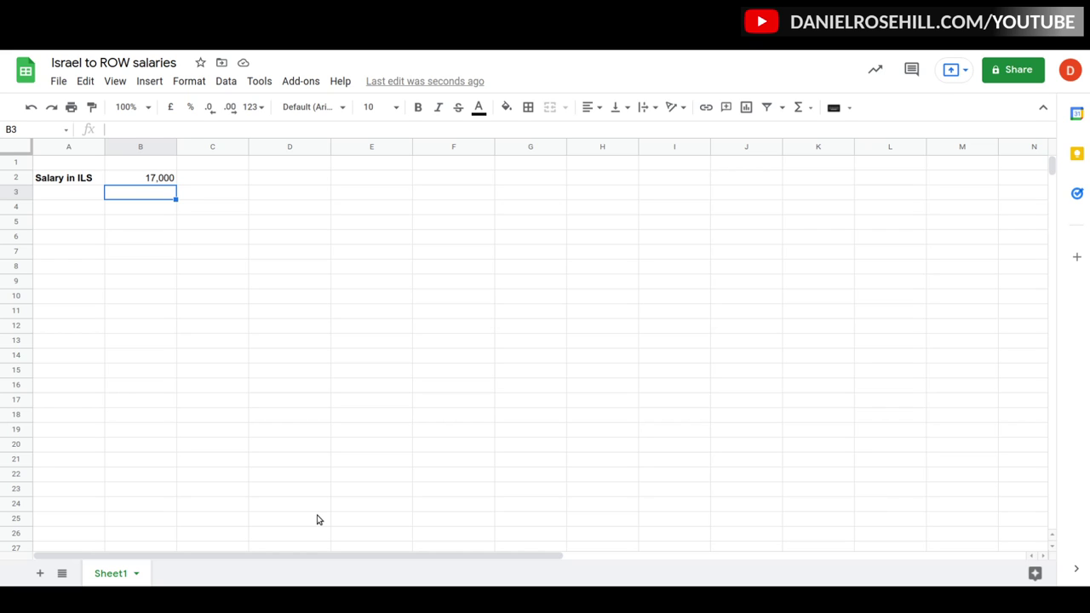
# Step: Rename the sheet Sheet1 as "Exchange rates"
pyautogui.click(135, 573)
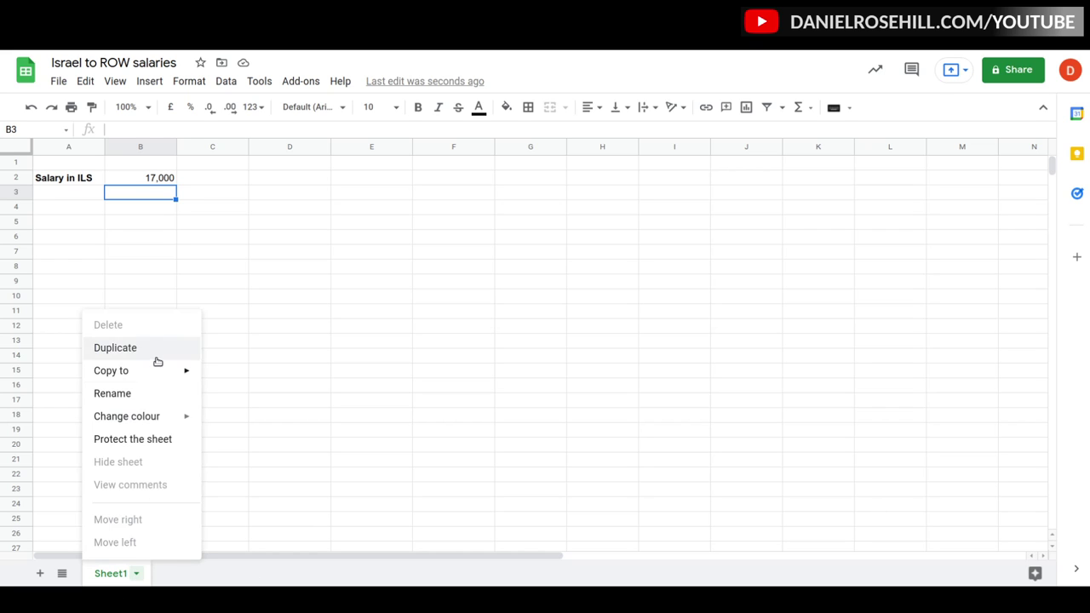
pyautogui.click(141, 393)
pyautogui.write('Exchange rates')
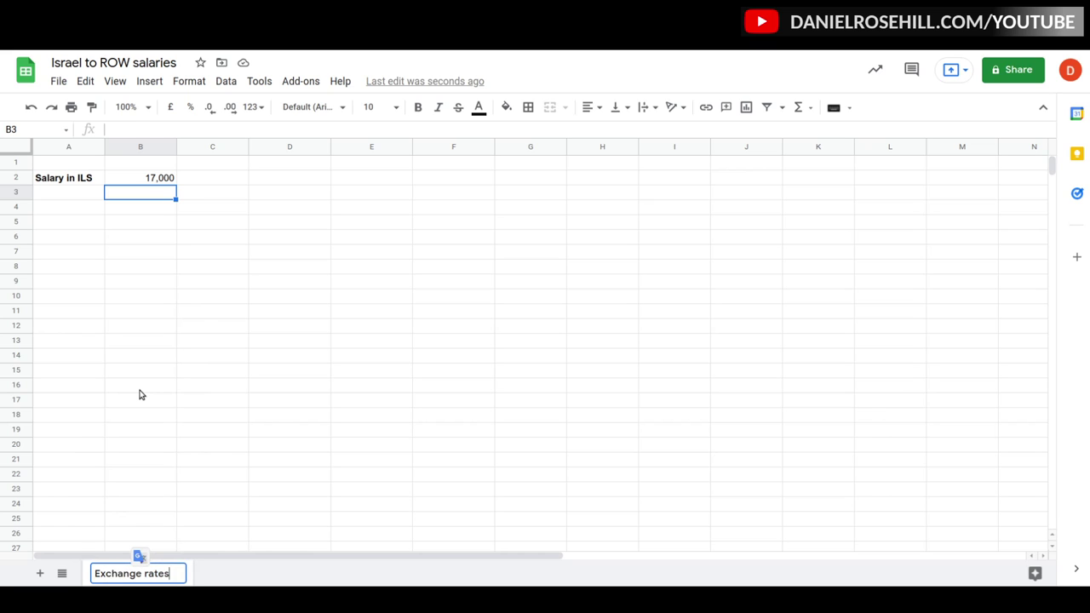
pyautogui.press('Return')
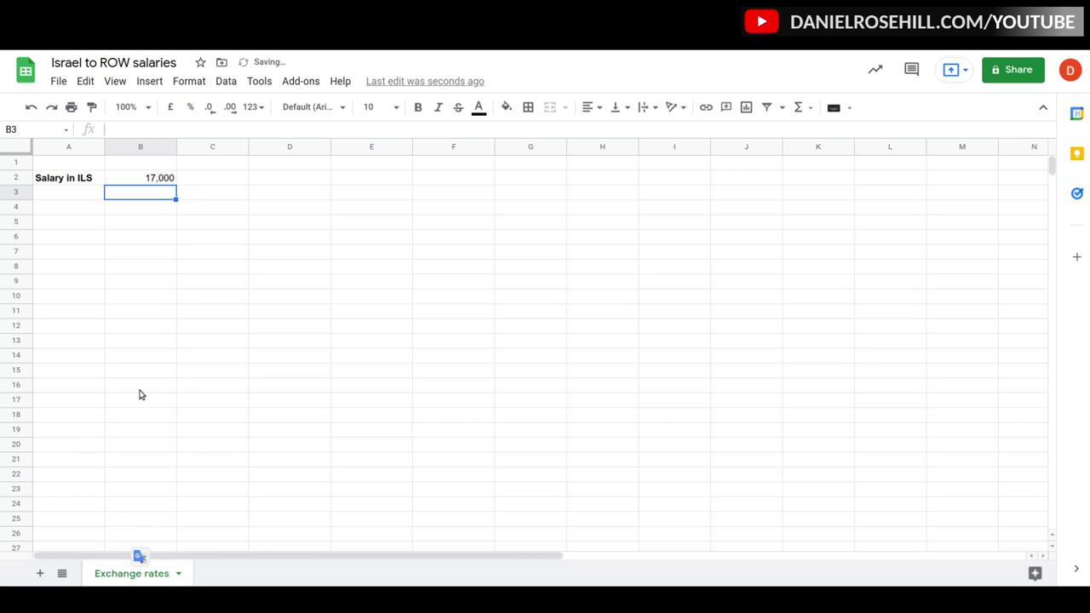
# Step: Fill the salary amount cell B2 with light yellow
pyautogui.click(78, 196)
pyautogui.moveTo(91, 181); pyautogui.dragTo(145, 179)
pyautogui.click(505, 107)
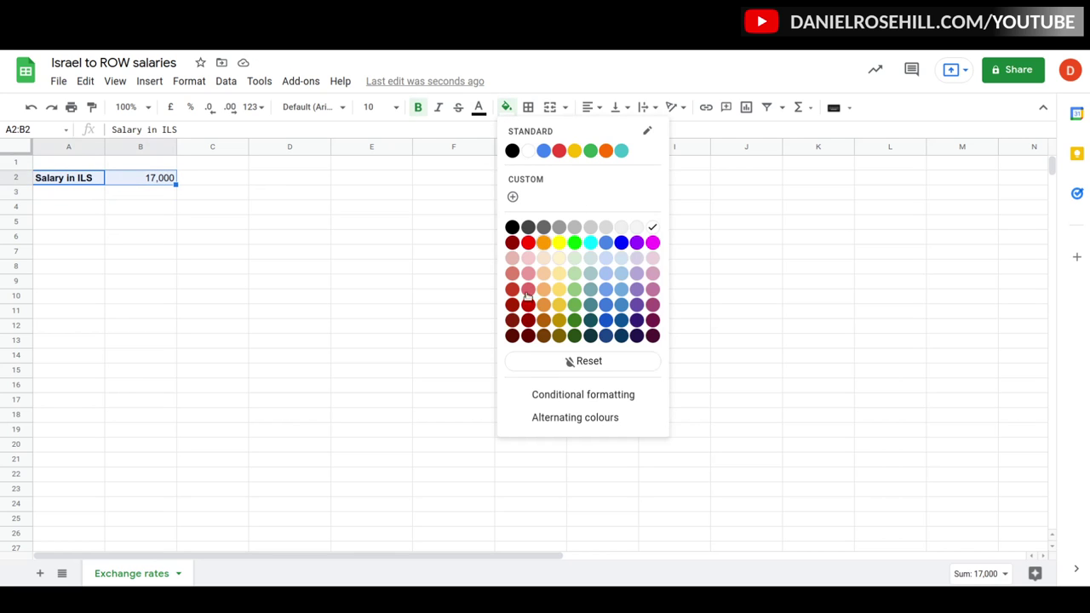
pyautogui.click(141, 178)
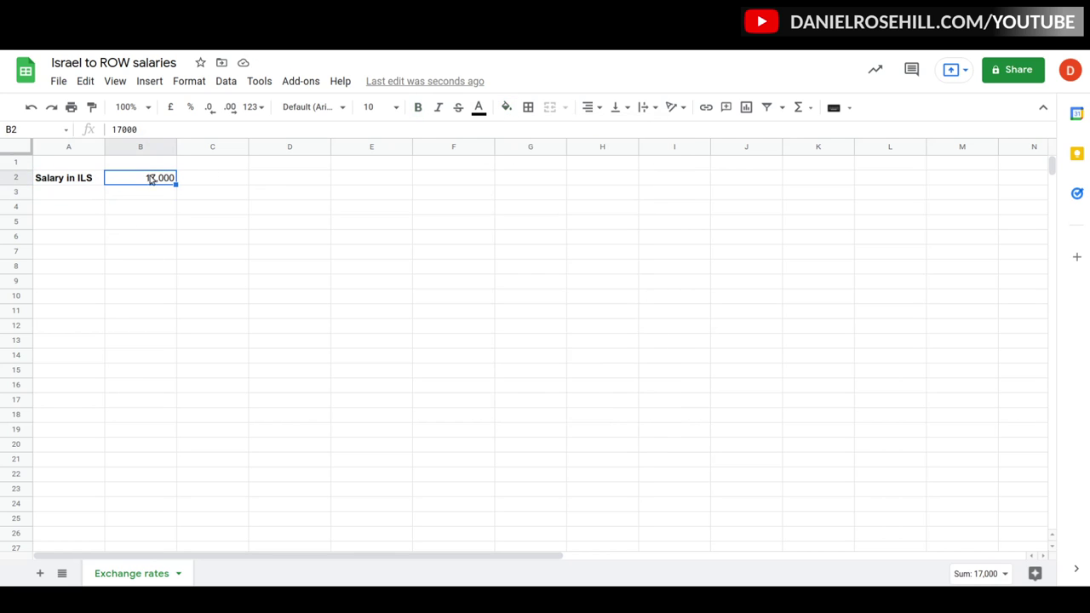
pyautogui.click(506, 107)
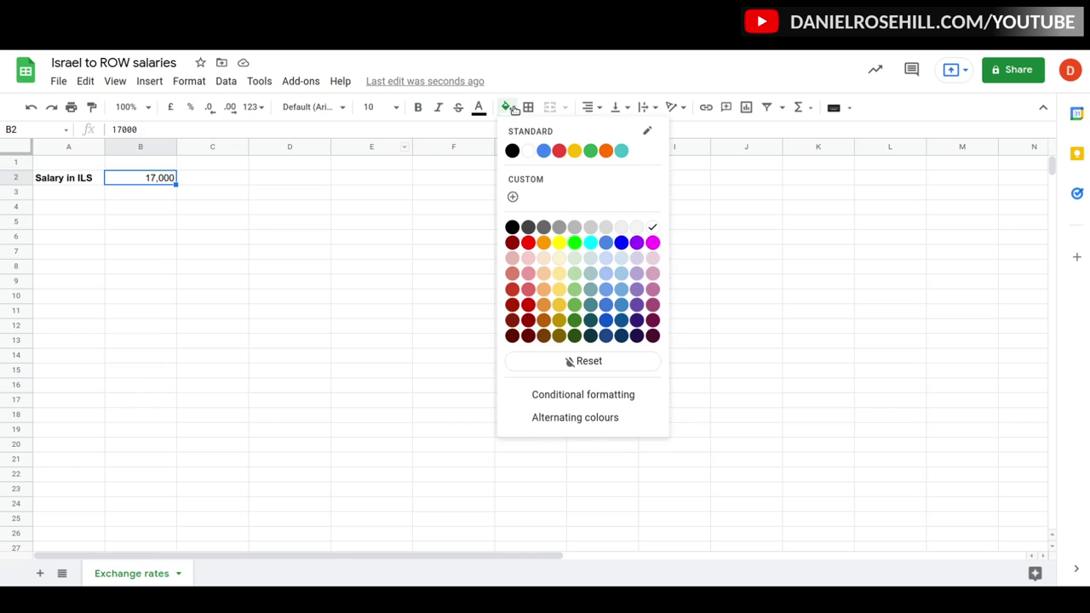
pyautogui.click(558, 257)
pyautogui.click(514, 113)
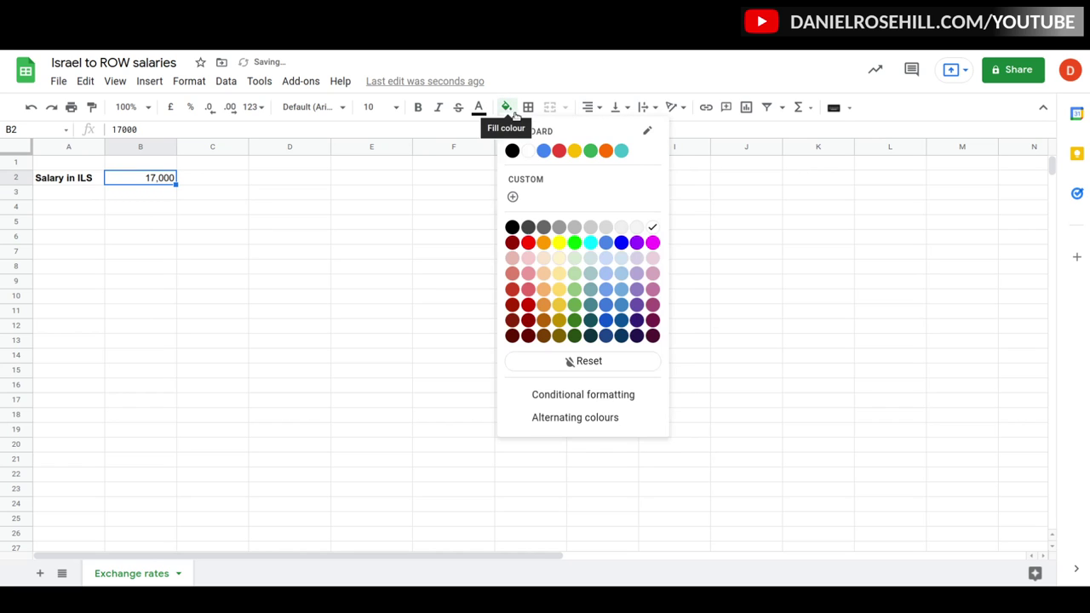
pyautogui.click(559, 258)
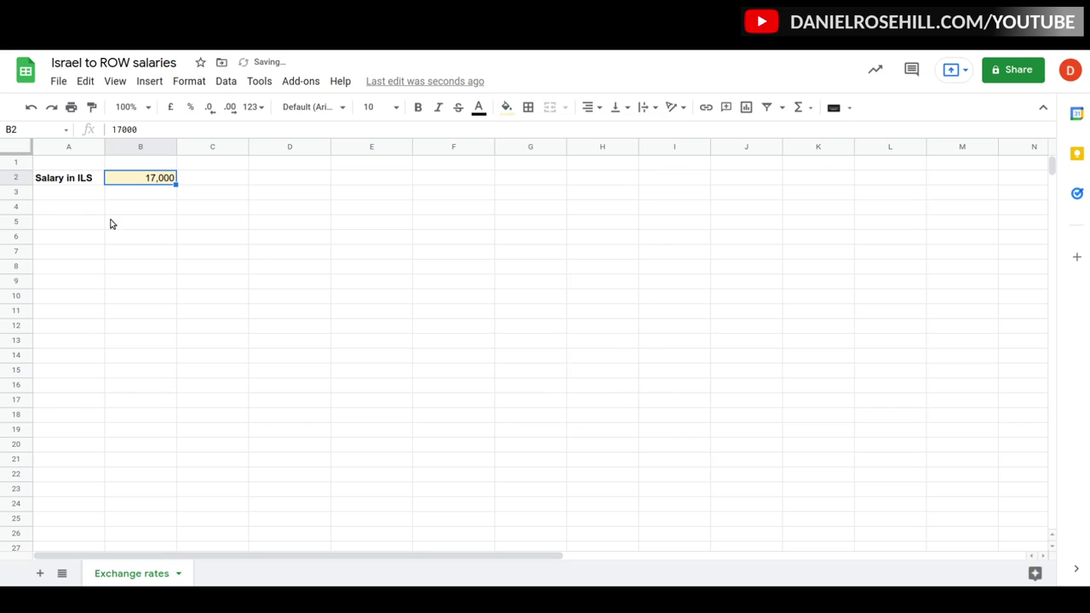
# Step: Enter the bold label "Equiv. USD" in cell A4
pyautogui.click(59, 209)
pyautogui.hotkey('ctrl', 'b')
pyautogui.write('Salary')
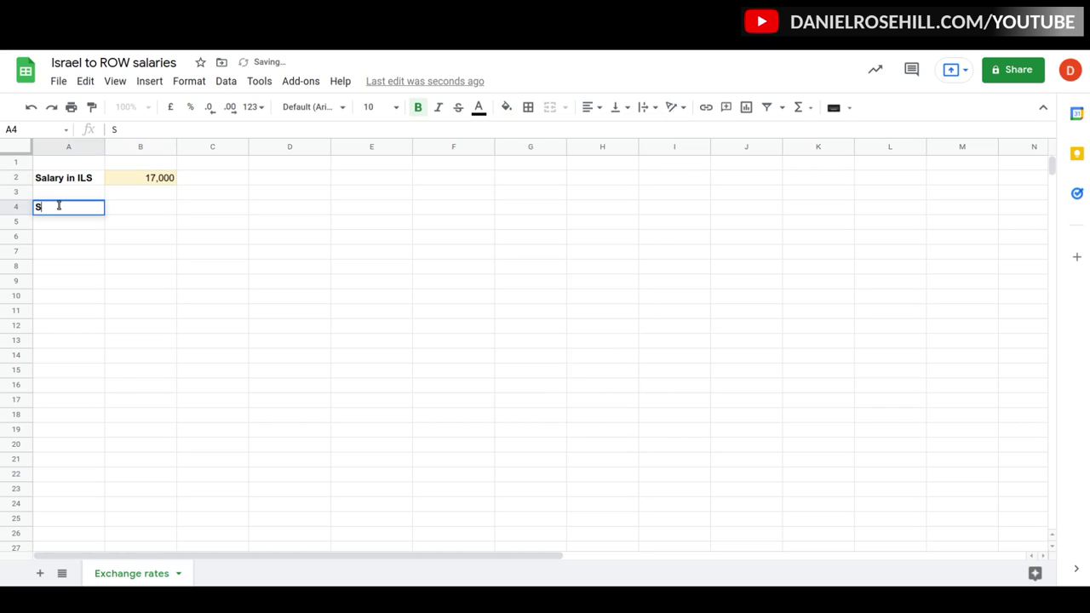
pyautogui.press('BackSpace')
pyautogui.press('BackSpace')
pyautogui.press('BackSpace')
pyautogui.press('BackSpace')
pyautogui.press('BackSpace')
pyautogui.press('BackSpace')
pyautogui.press('BackSpace')
pyautogui.write('Eq')
pyautogui.press('BackSpace')
pyautogui.press('BackSpace')
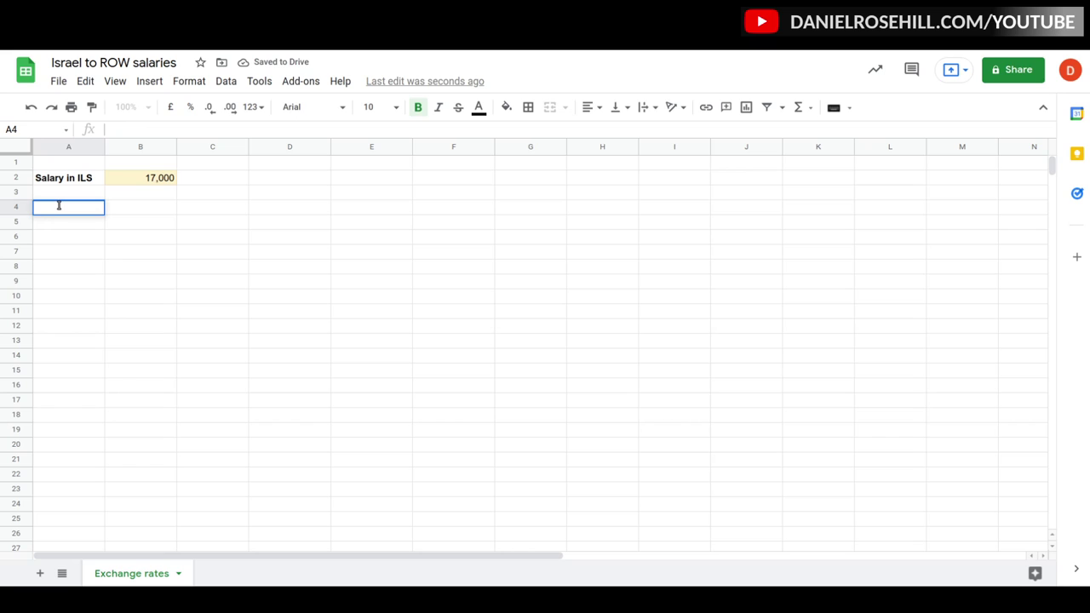
pyautogui.write('= USD')
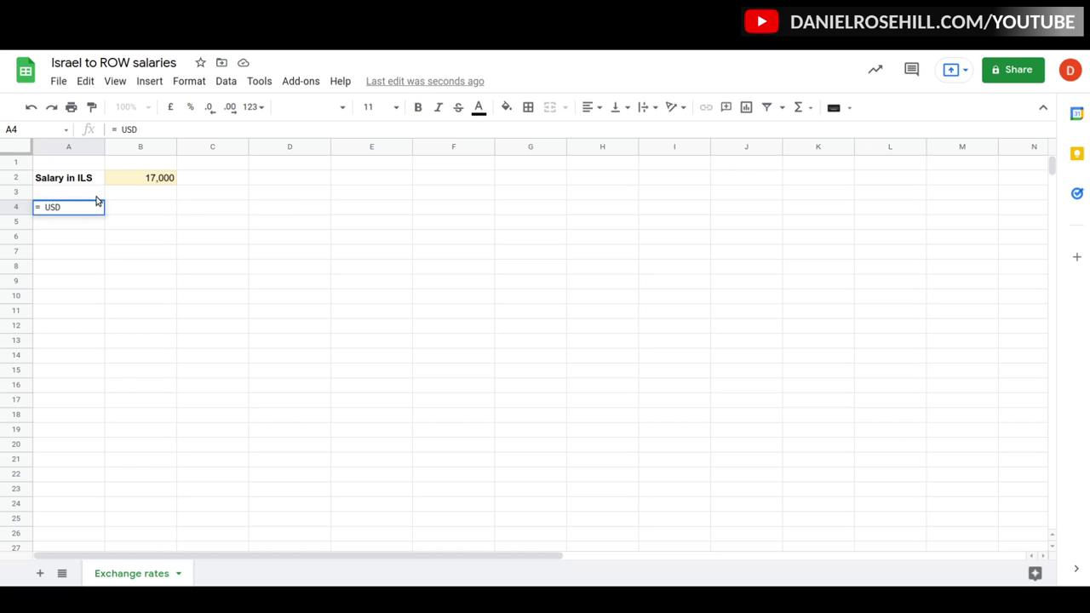
pyautogui.press('BackSpace')
pyautogui.press('BackSpace')
pyautogui.press('BackSpace')
pyautogui.press('BackSpace')
pyautogui.press('BackSpace')
pyautogui.write('Equiva. USD')
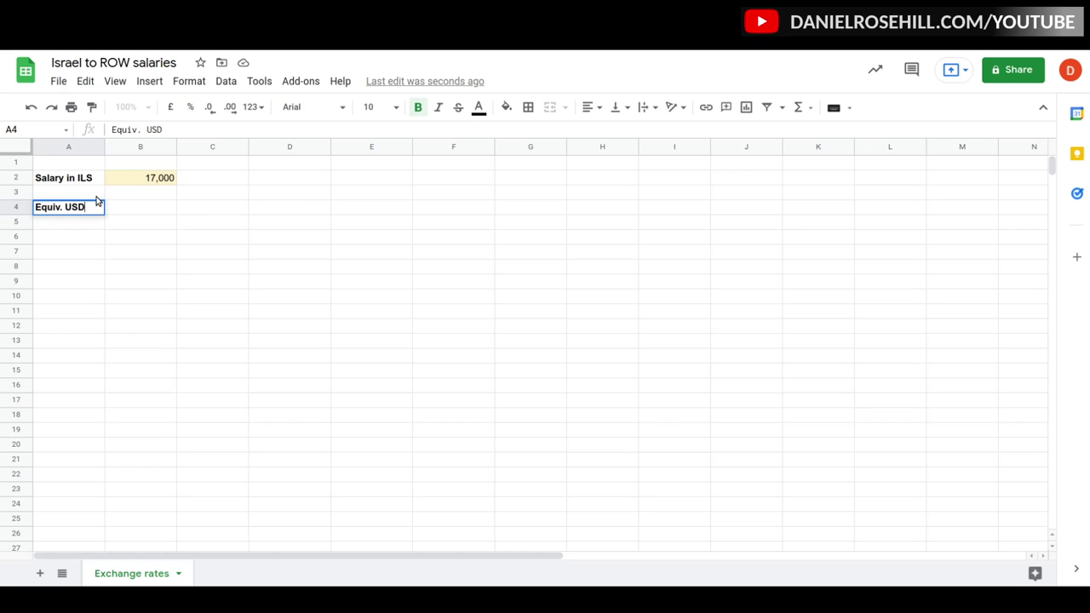
pyautogui.press('Return')
# Step: Enter the labels "Equiv. EUR" in A5 and "Equiv. GBP" in A6 and make both bold
pyautogui.write('Equiv. EUR')
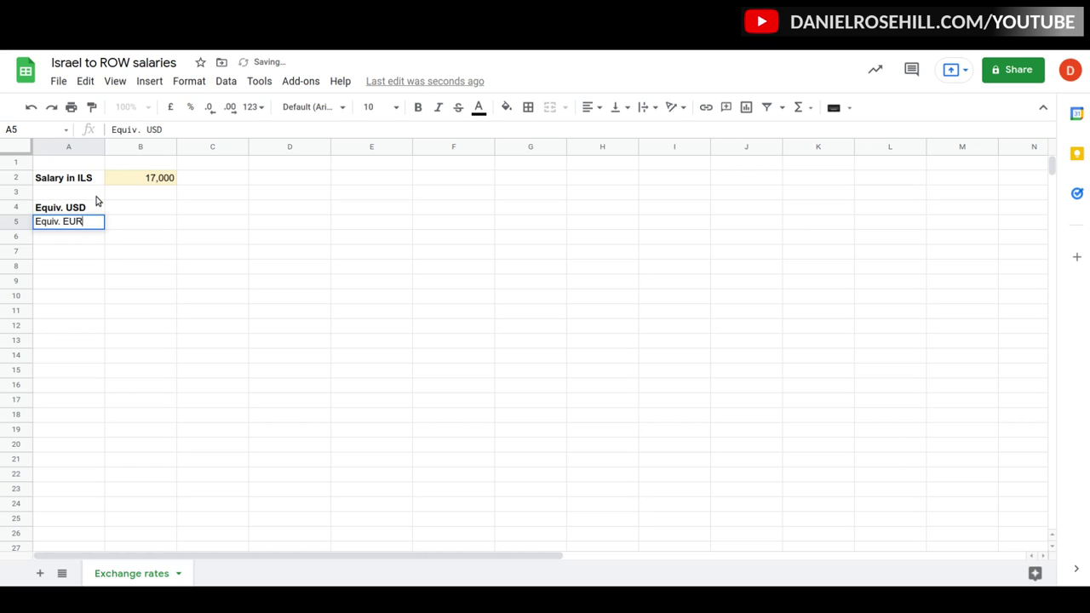
pyautogui.press('Return')
pyautogui.write('Equiv. GBP')
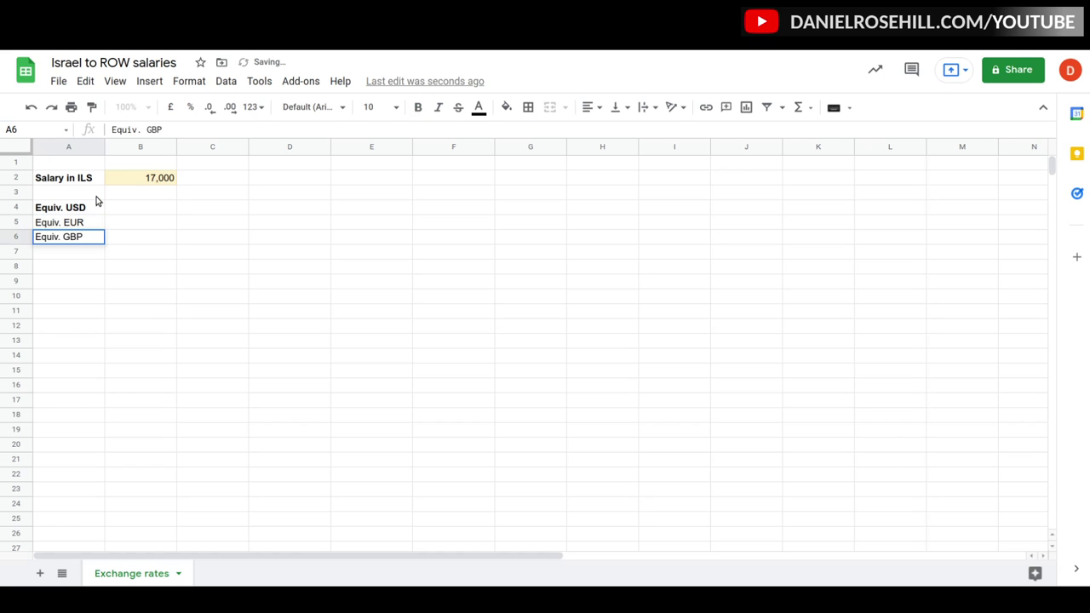
pyautogui.press('Return')
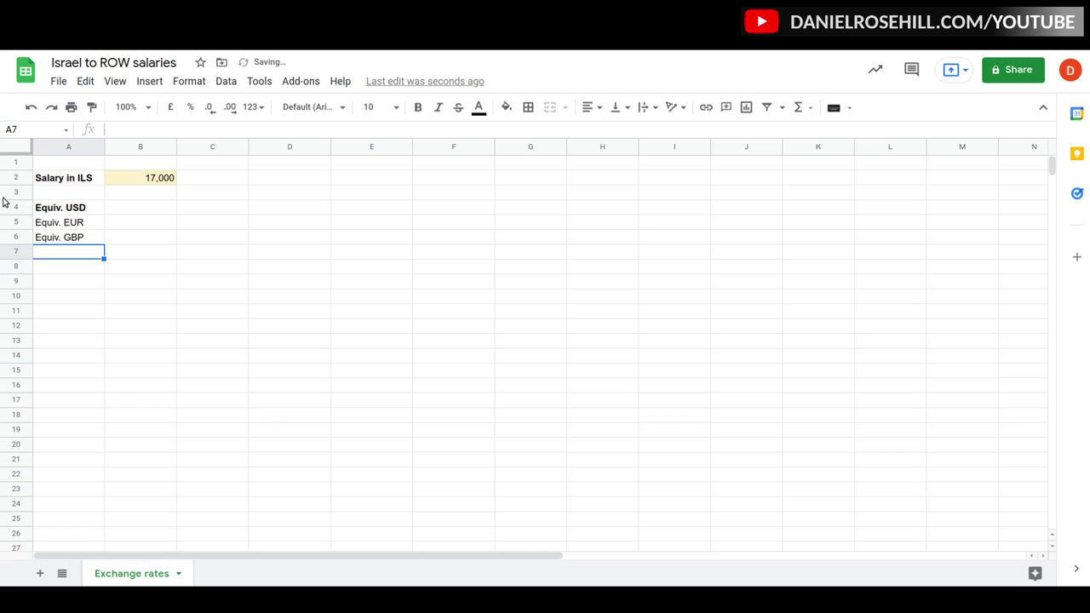
pyautogui.moveTo(59, 225); pyautogui.dragTo(63, 239)
pyautogui.hotkey('ctrl', 'b')
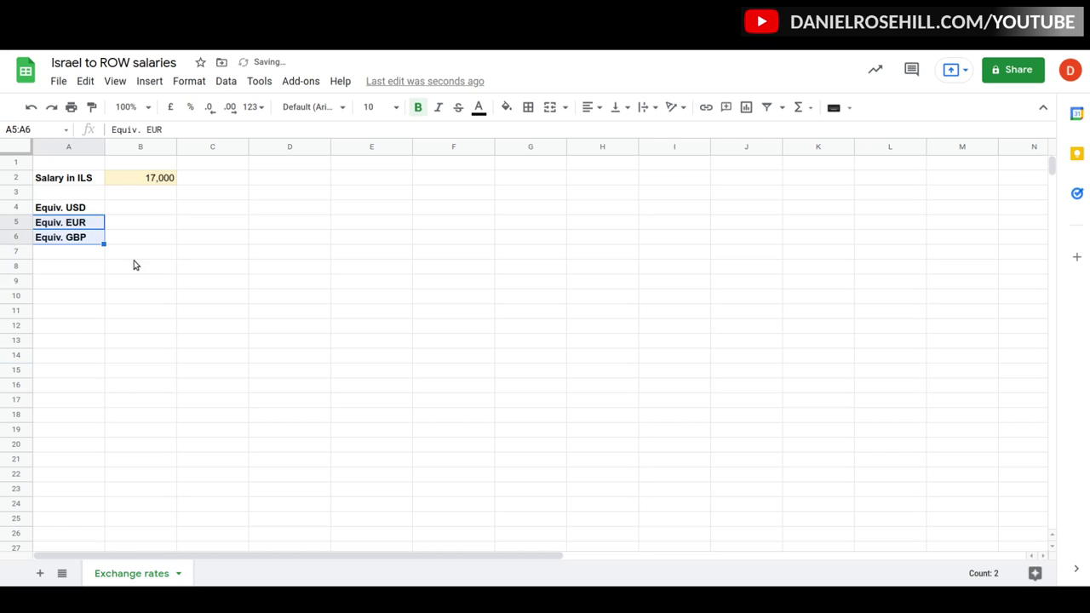
# Step: Switch to the Mousepad text editor and examine the cell reference, function and currency pair in the GOOGLEFINANCE formula
pyautogui.click(156, 212)
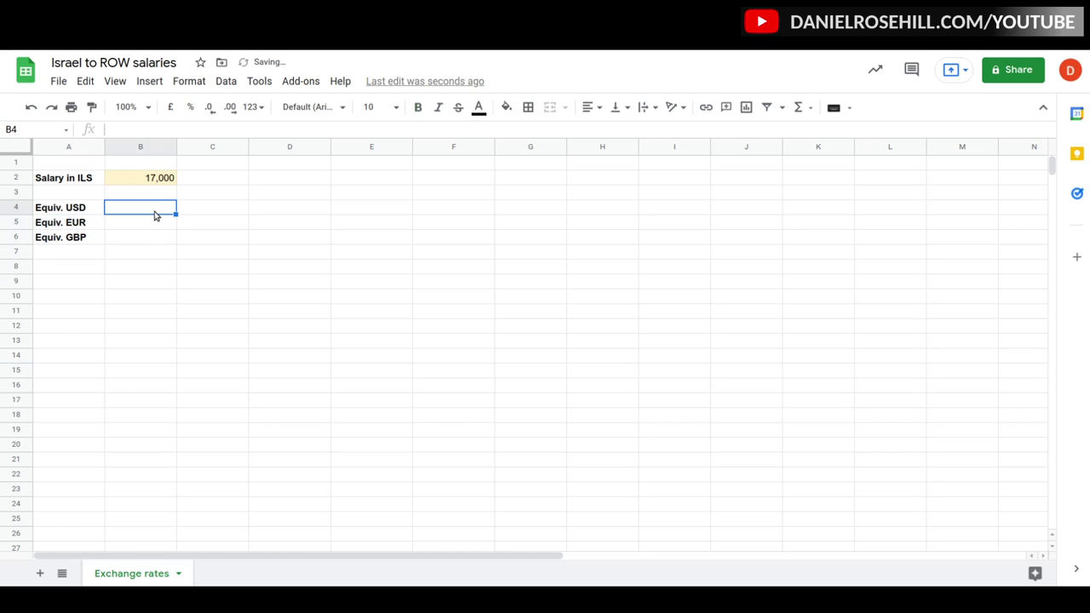
pyautogui.click(323, 605)
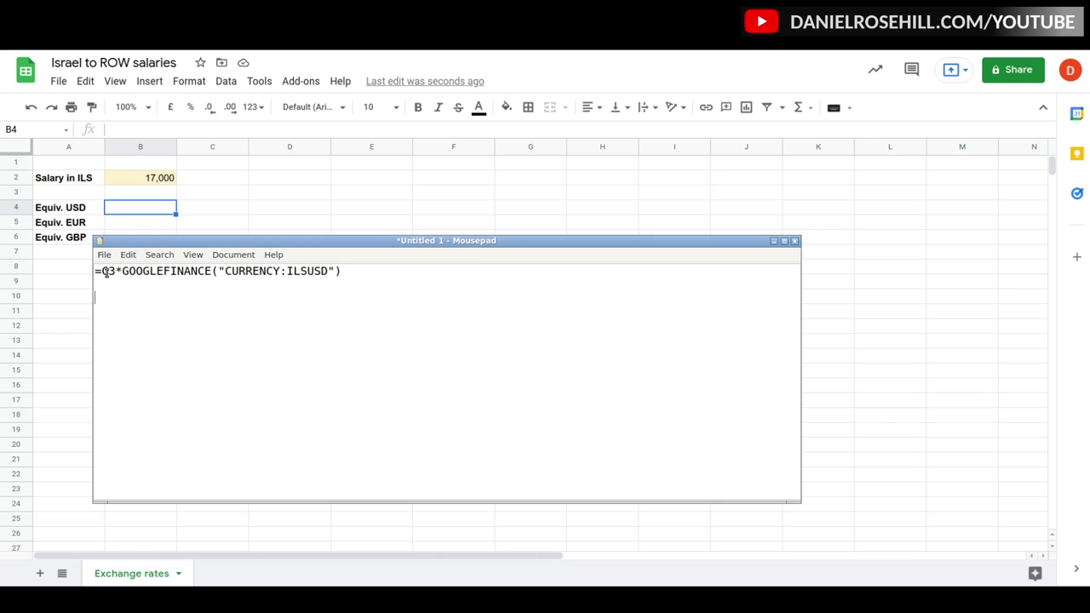
pyautogui.moveTo(102, 271); pyautogui.dragTo(115, 274)
pyautogui.click(119, 274)
pyautogui.moveTo(122, 274); pyautogui.dragTo(350, 270)
pyautogui.click(212, 275)
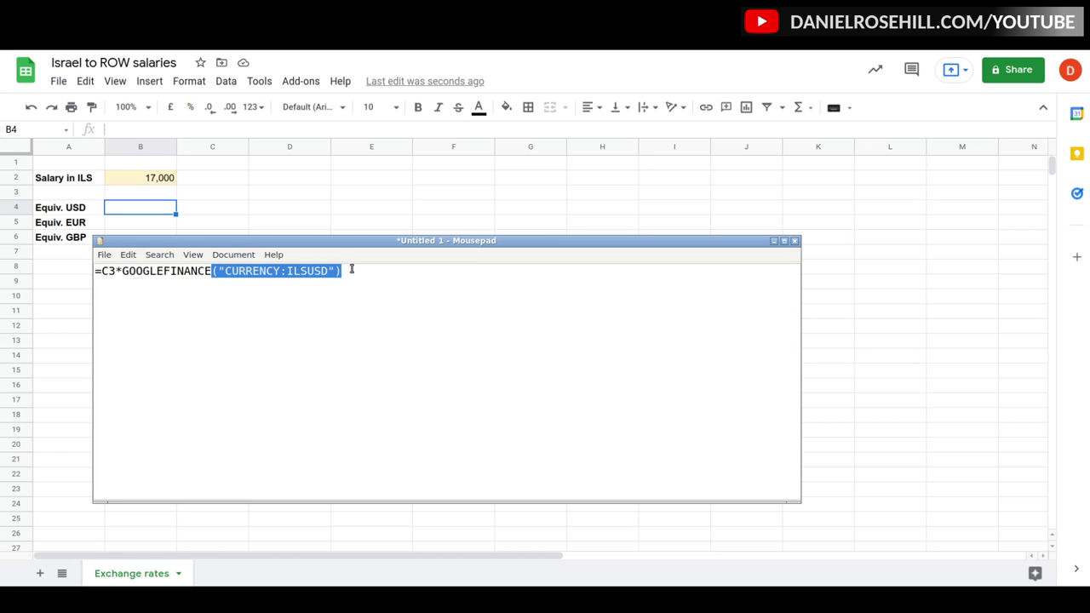
pyautogui.click(265, 274)
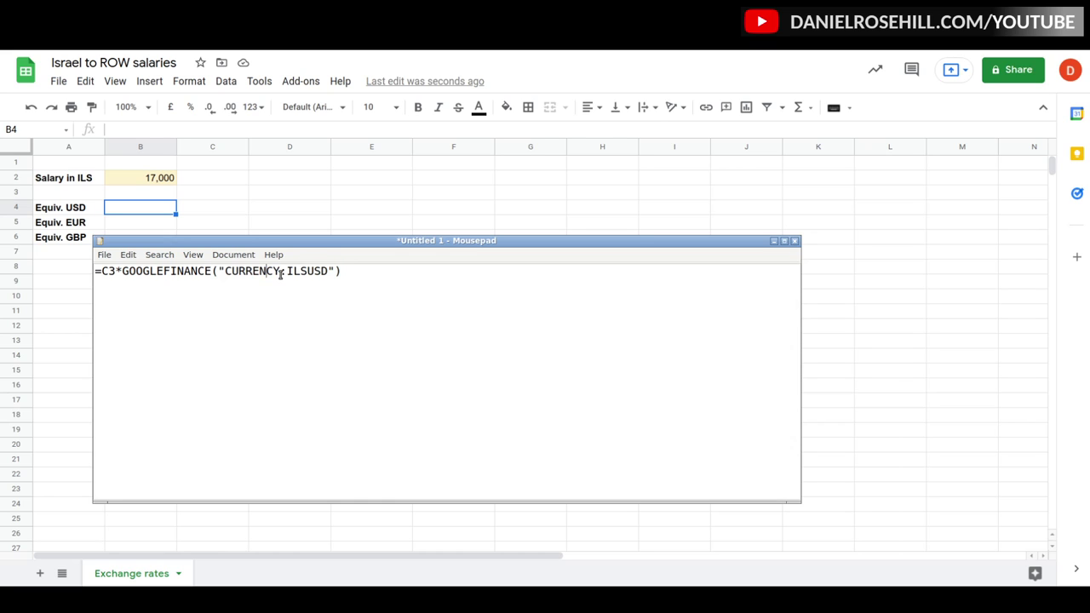
pyautogui.click(287, 274)
pyautogui.moveTo(289, 274); pyautogui.dragTo(330, 272)
# Step: Add the note "B2 = Israeli salary" below the sample formula in the text file
pyautogui.click(360, 277)
pyautogui.press('Return')
pyautogui.press('Return')
pyautogui.write('B2 = Israeli salary')
pyautogui.press('Return')
pyautogui.press('Return')
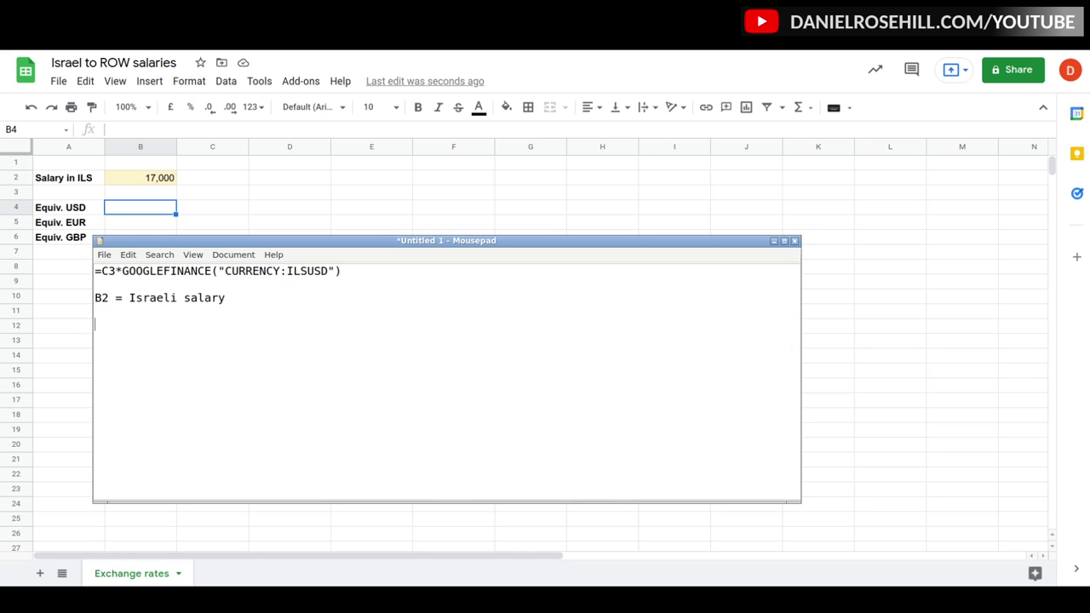
# Step: Write the formula =(B2*12)*GOOGLEFINANCE("CURRENCY:ILSUSD") below the salary note in the text file
pyautogui.write('=(B2*12)*GOOGLE')
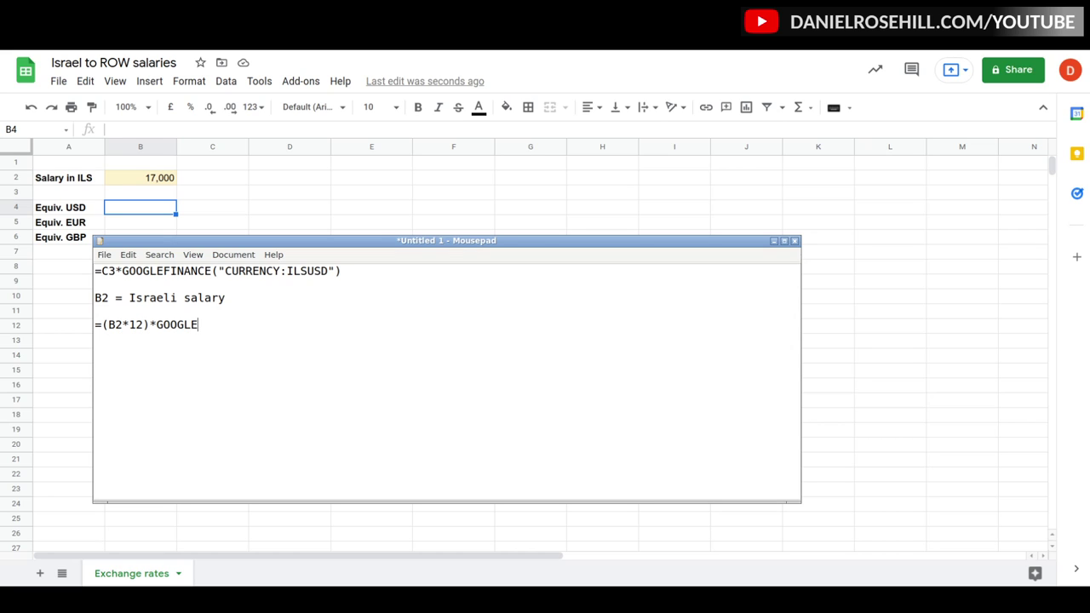
pyautogui.write('FINANCE("Curr')
pyautogui.press('BackSpace')
pyautogui.press('BackSpace')
pyautogui.press('BackSpace')
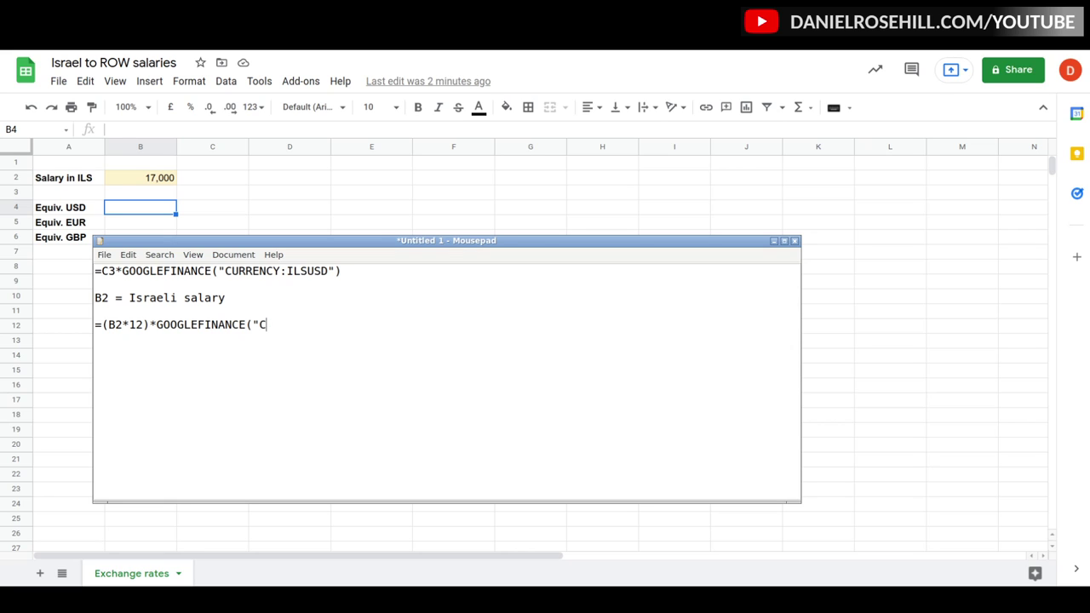
pyautogui.write('URRENCY:ILSUSD")')
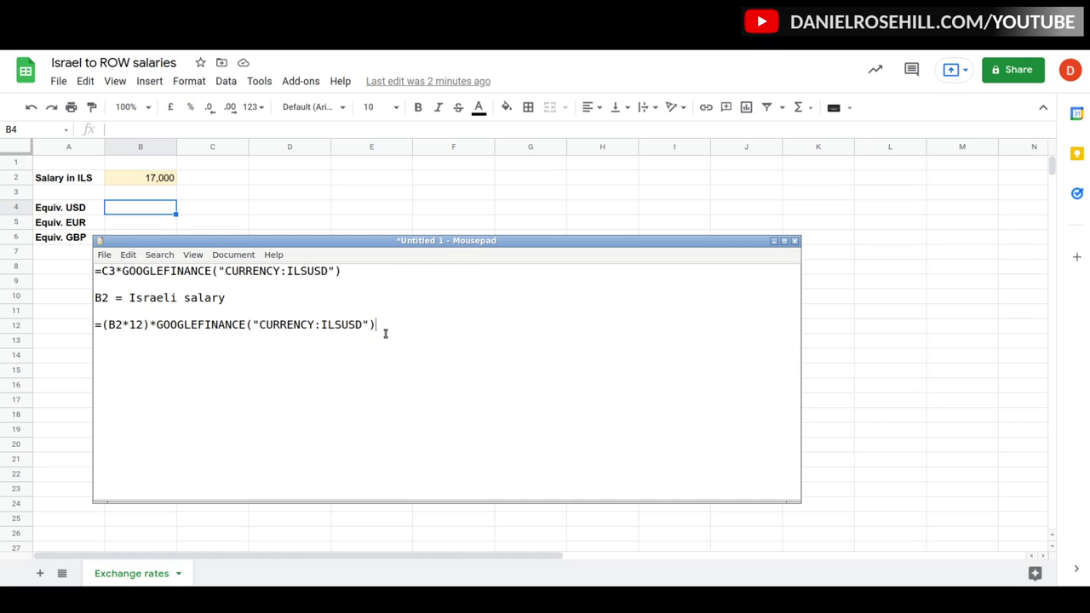
# Step: Duplicate the annual ILSUSD formula onto two new lines directly below it in the text file
pyautogui.moveTo(400, 326); pyautogui.dragTo(76, 328)
pyautogui.hotkey('ctrl', 'c')
pyautogui.click(437, 324)
pyautogui.press('Return')
pyautogui.hotkey('ctrl', 'v')
pyautogui.press('Return')
pyautogui.hotkey('ctrl', 'v')
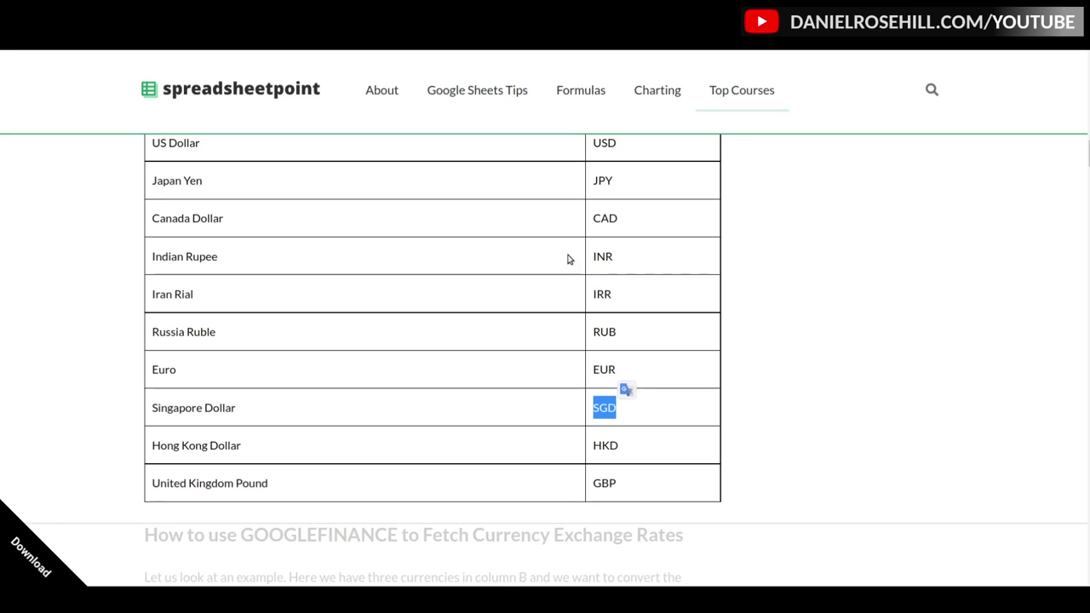
# Step: Examine the currency code table on the spreadsheetpoint page for the dollar, euro and pound codes
pyautogui.scroll(3, 569, 258)
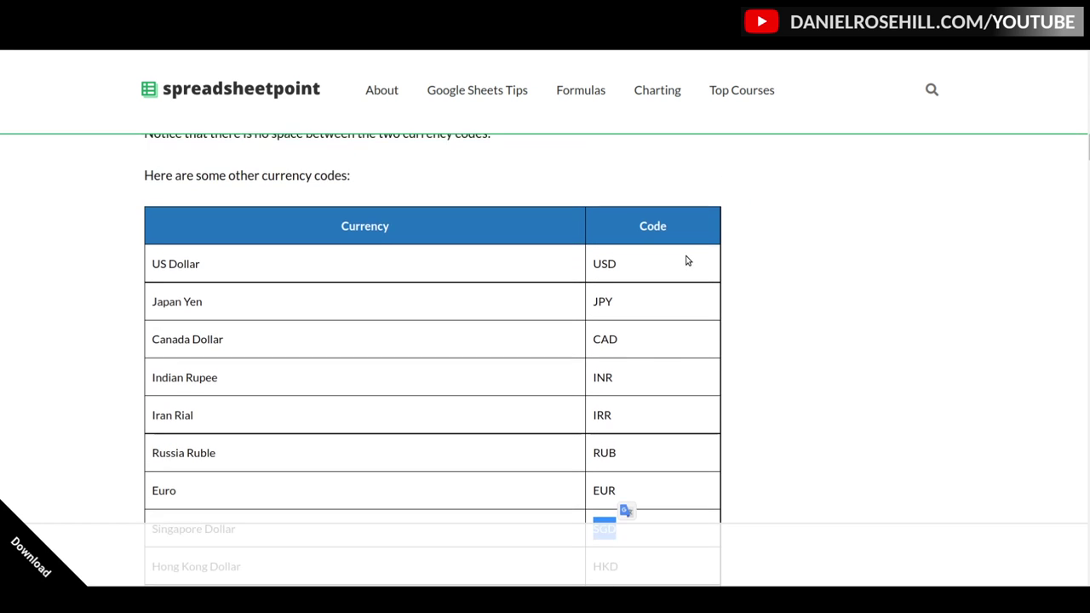
pyautogui.scroll(-1, 681, 261)
pyautogui.click(649, 266)
pyautogui.scroll(-1, 598, 268)
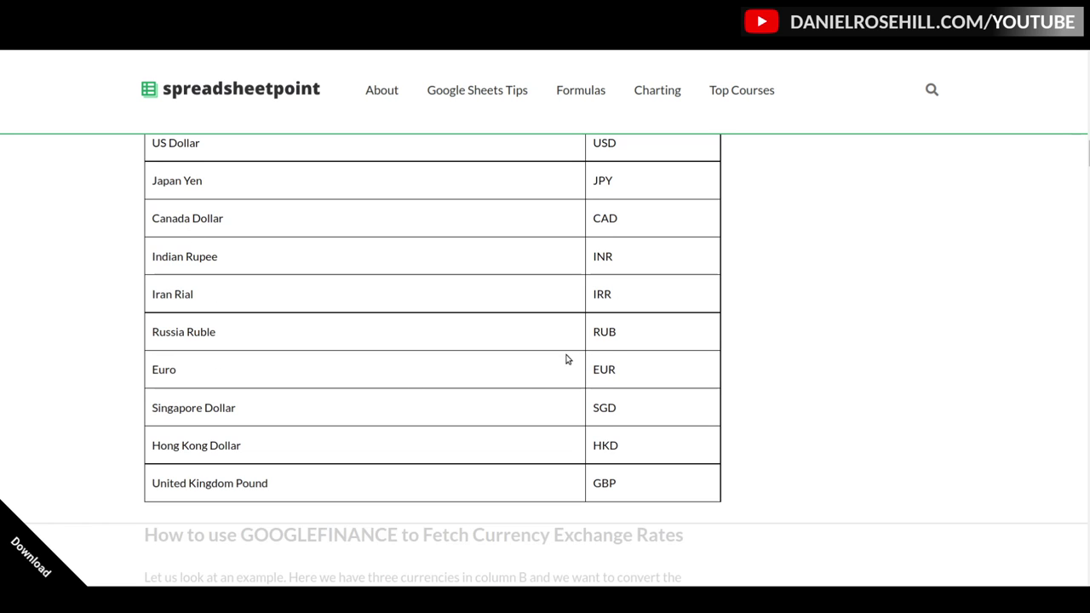
pyautogui.scroll(1, 610, 350)
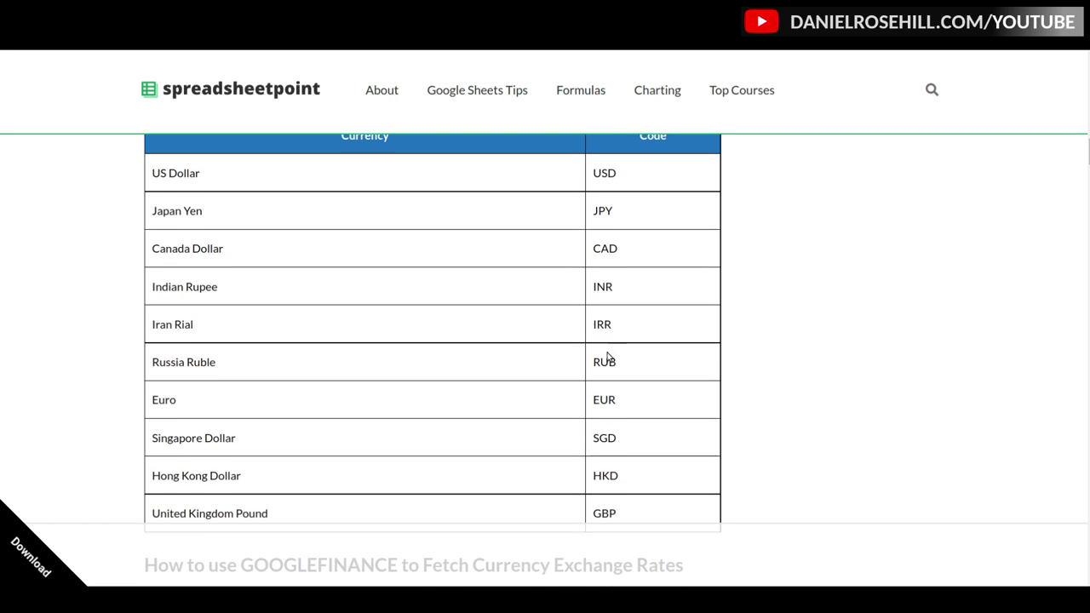
pyautogui.scroll(-1, 604, 354)
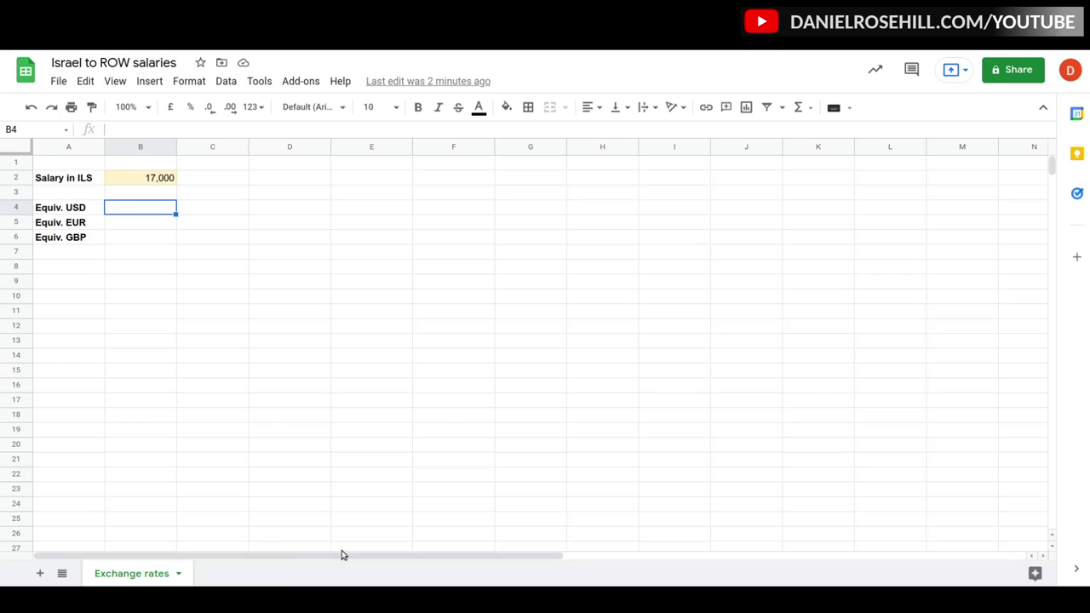
# Step: Switch to Mousepad and change the currency pairs in the second and third formulas to ILSEUR and ILSGBP
pyautogui.hotkey('alt', 'Tab')
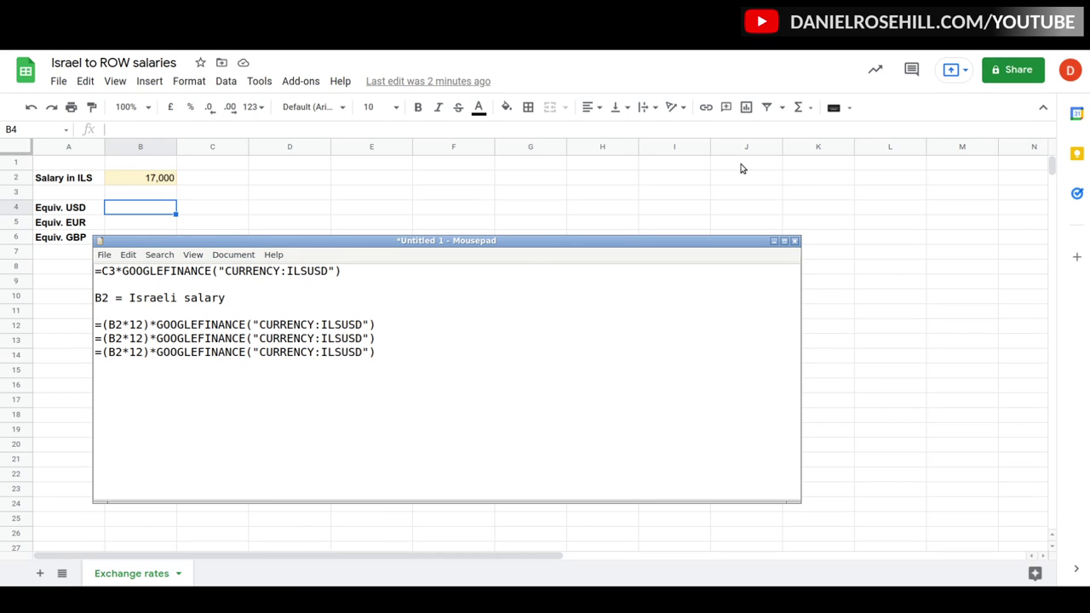
pyautogui.press('Delete')
pyautogui.press('Delete')
pyautogui.press('Delete')
pyautogui.write('EUR')
pyautogui.press('BackSpace')
pyautogui.press('BackSpace')
pyautogui.press('BackSpace')
pyautogui.write('GBP')
# Step: Review the parts of the annual ILSUSD formula and copy it into cell B4 of the Google Sheets spreadsheet
pyautogui.moveTo(108, 325)
pyautogui.mouseDown()
pyautogui.moveTo(123, 327)
pyautogui.moveTo(115, 339)
pyautogui.mouseUp()
pyautogui.click(150, 324)
pyautogui.tripleClick(159, 325)
pyautogui.doubleClick(158, 324)
pyautogui.click(258, 325)
pyautogui.moveTo(383, 324); pyautogui.dragTo(95, 325)
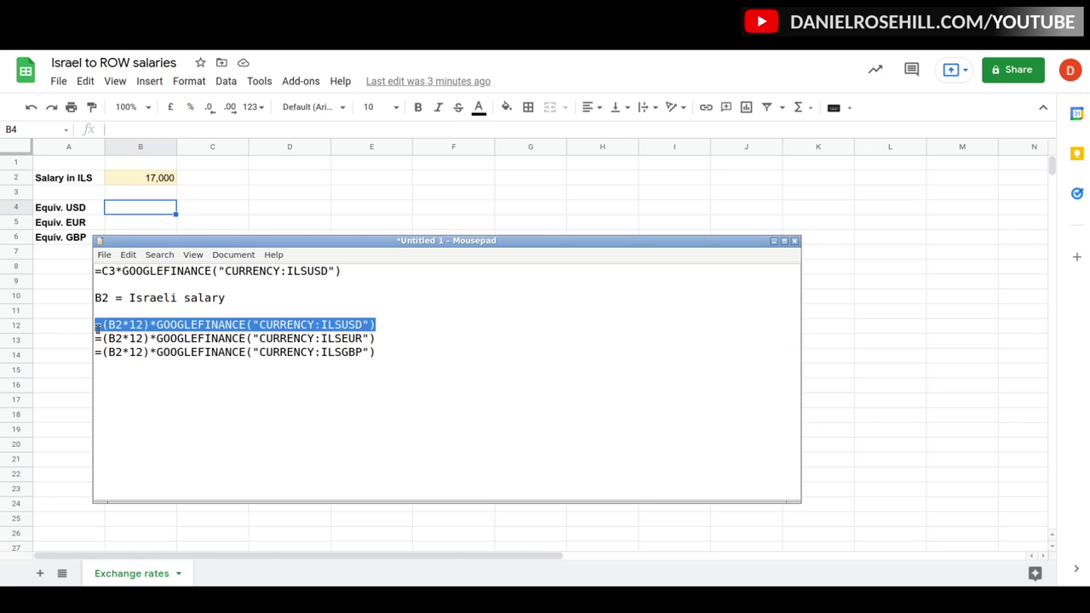
pyautogui.click(139, 211)
pyautogui.hotkey('ctrl', 'v')
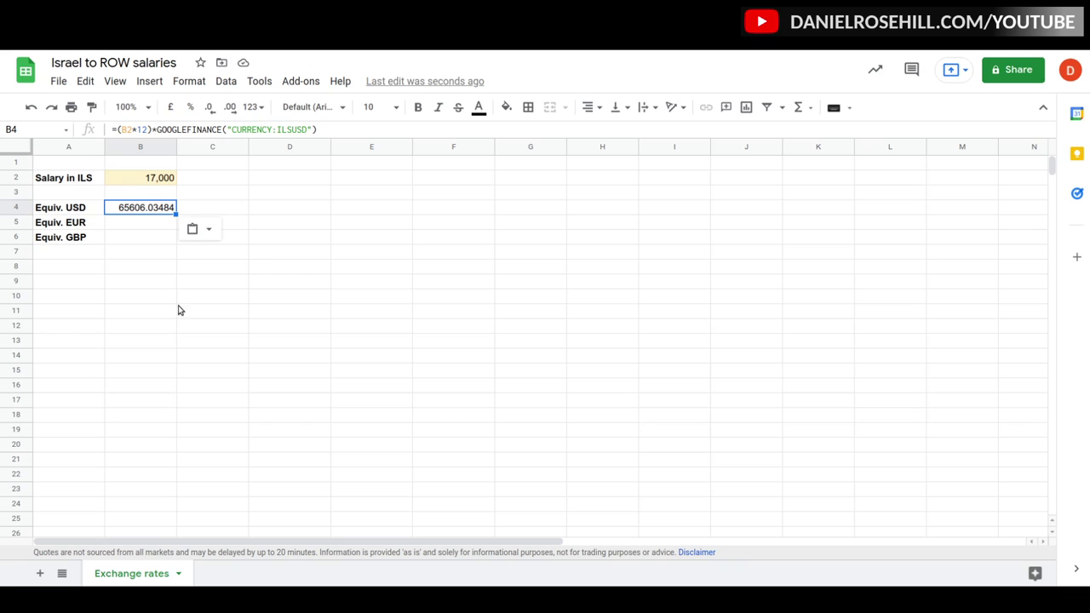
# Step: Copy the ILSEUR formula from the Mousepad text file into cell B5 of the spreadsheet
pyautogui.click(336, 604)
pyautogui.moveTo(397, 341); pyautogui.dragTo(95, 337)
pyautogui.click(140, 224)
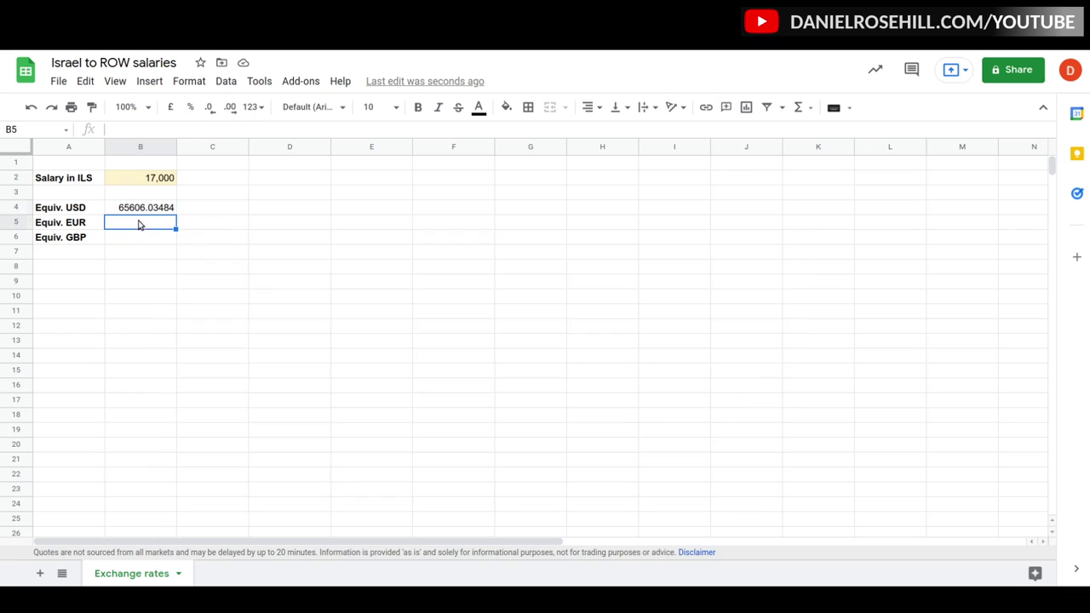
pyautogui.hotkey('ctrl', 'v')
pyautogui.press('Return')
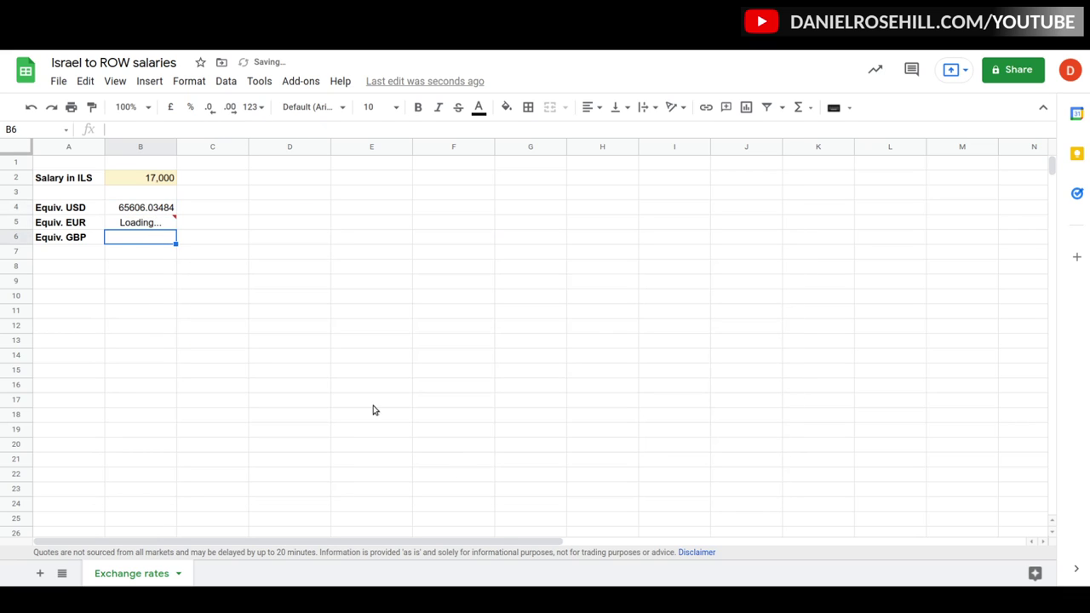
# Step: Copy the ILSGBP formula from the Mousepad text file into cell B6 of the spreadsheet
pyautogui.click(290, 603)
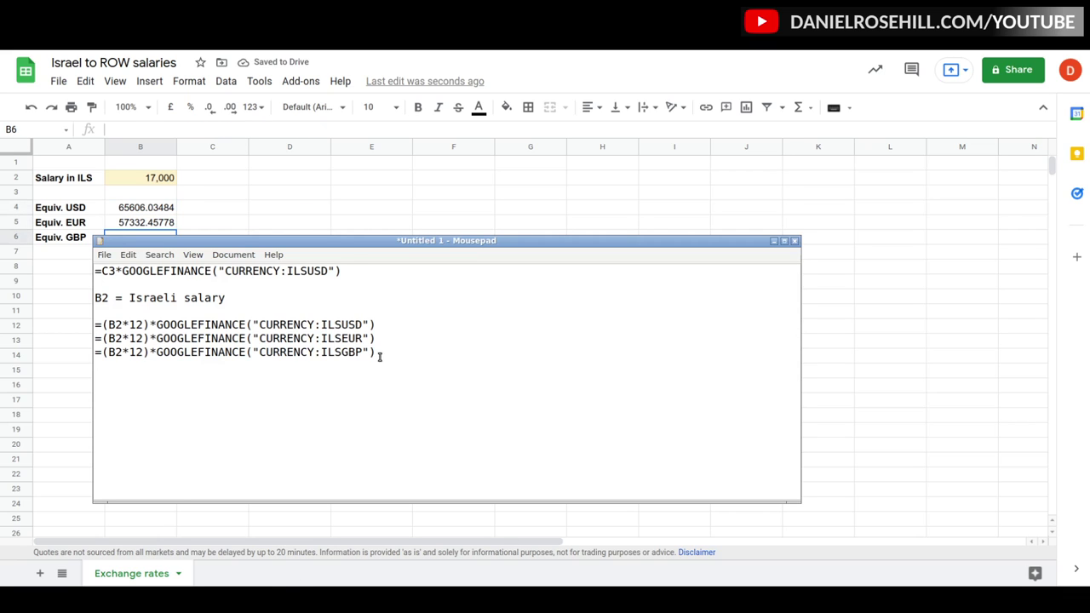
pyautogui.moveTo(380, 357); pyautogui.dragTo(94, 357)
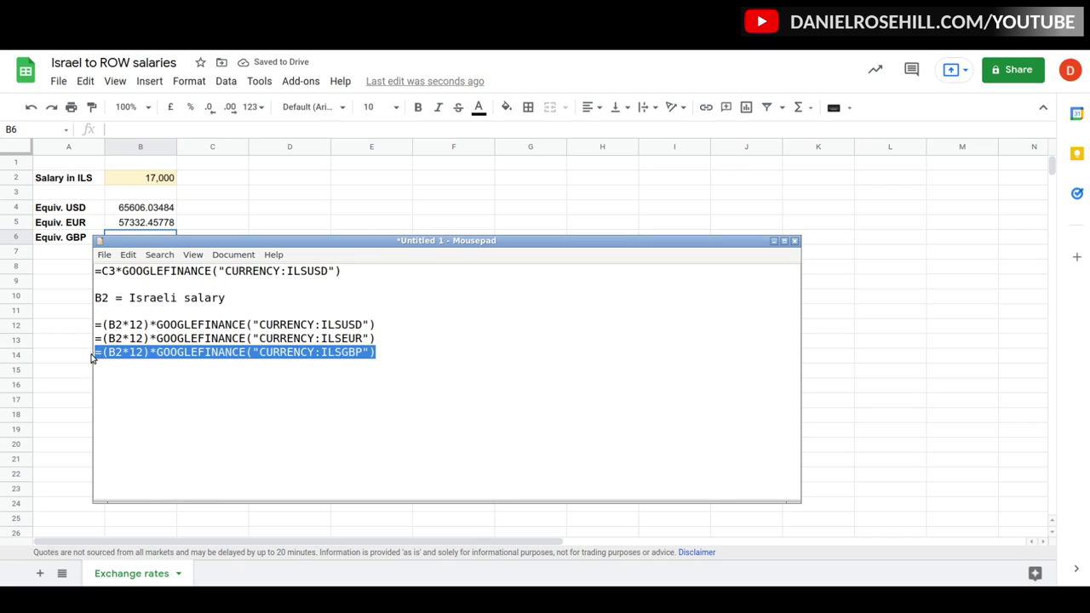
pyautogui.click(173, 128)
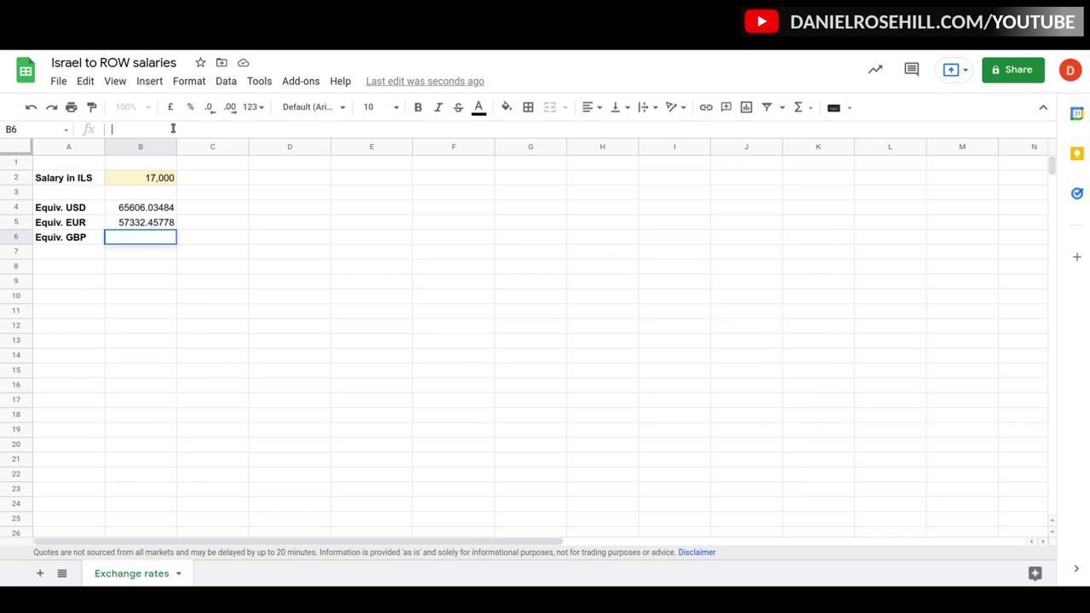
pyautogui.hotkey('ctrl', 'v')
pyautogui.click(173, 344)
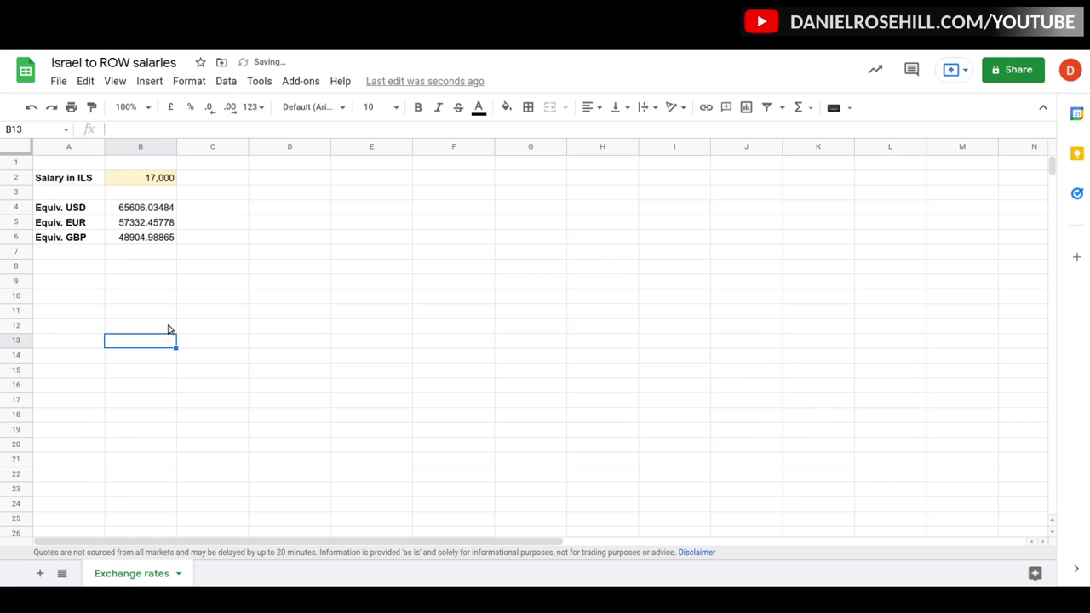
# Step: Remove all decimal places from the converted salaries in B4:B6 so they display as whole numbers
pyautogui.moveTo(146, 209); pyautogui.dragTo(149, 249)
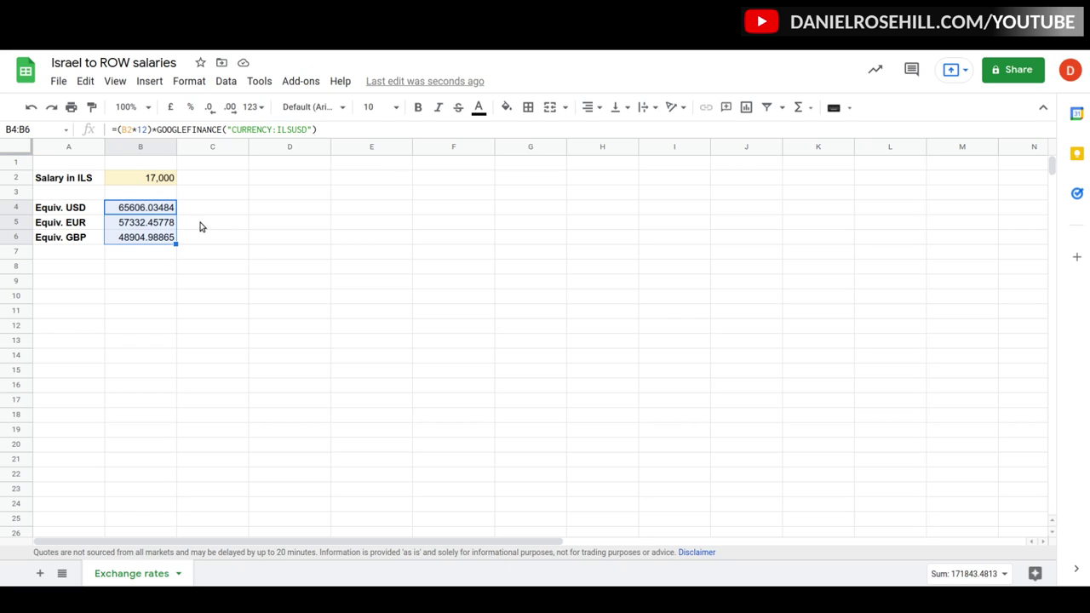
pyautogui.click(151, 267)
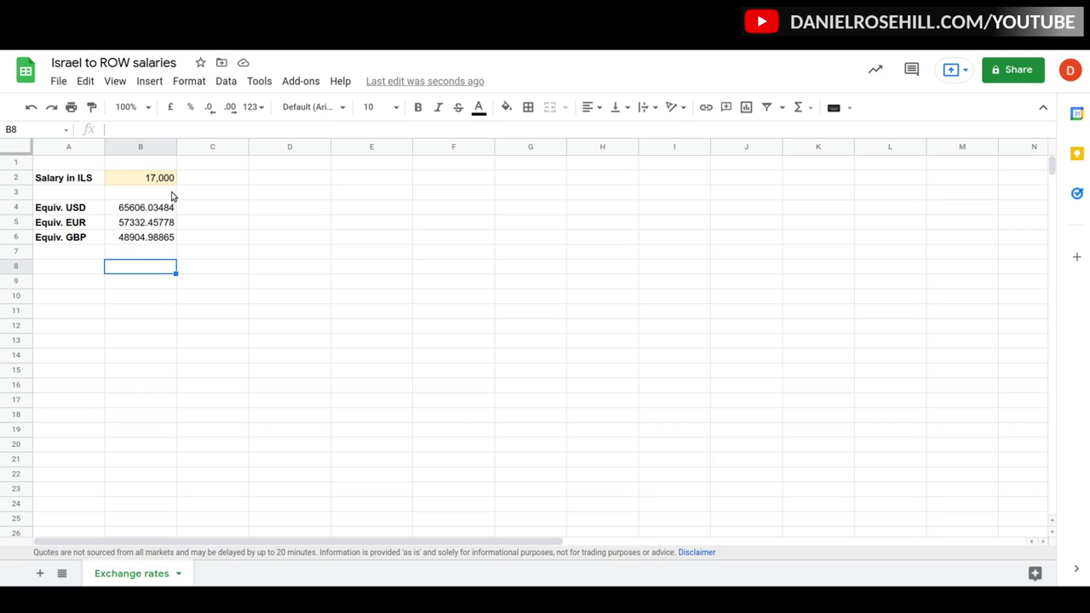
pyautogui.moveTo(146, 210); pyautogui.dragTo(148, 241)
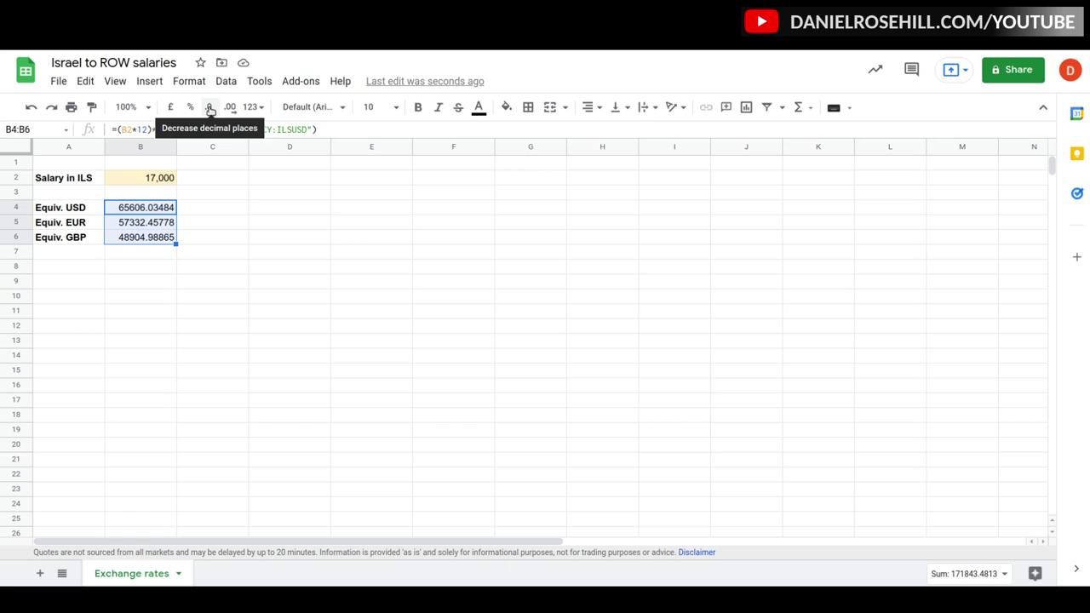
pyautogui.click(210, 107)
pyautogui.click(210, 108)
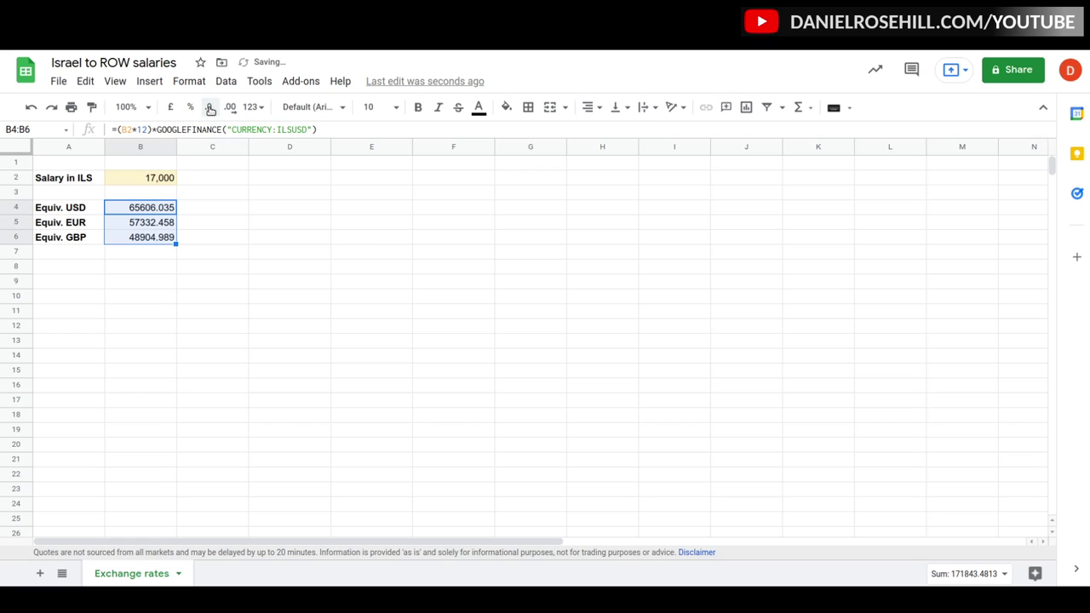
pyautogui.click(209, 107)
pyautogui.click(209, 108)
pyautogui.click(209, 107)
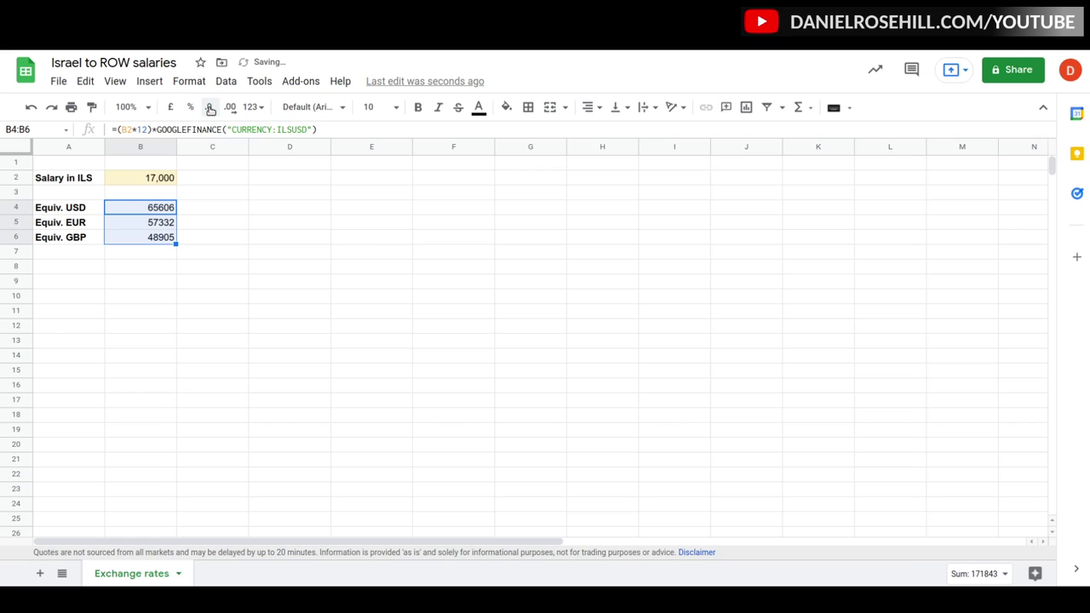
pyautogui.click(267, 326)
pyautogui.moveTo(163, 209); pyautogui.dragTo(163, 238)
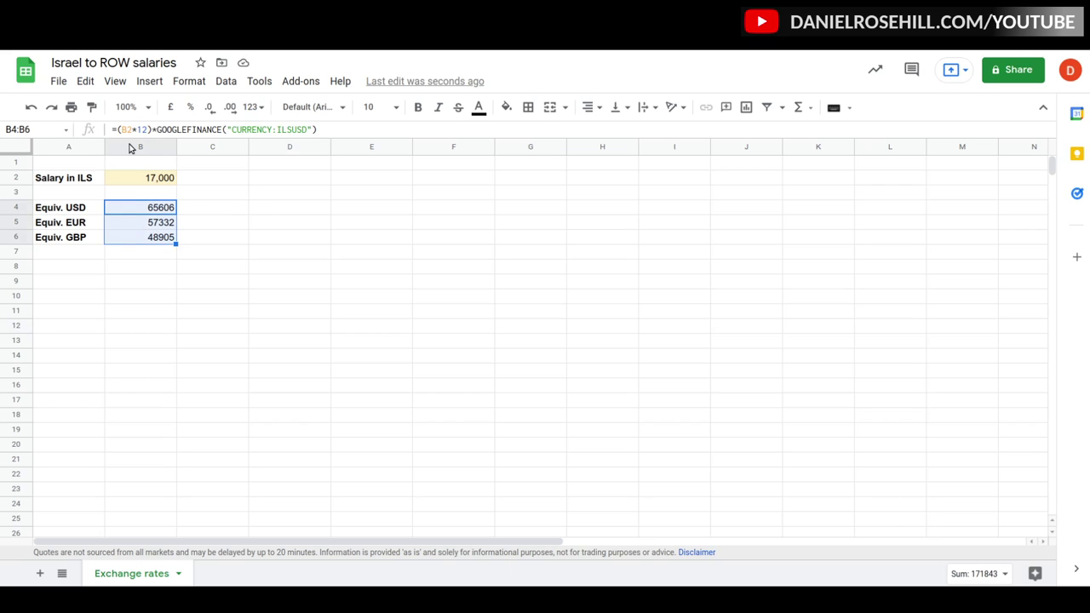
pyautogui.click(130, 148)
pyautogui.click(139, 223)
pyautogui.moveTo(141, 207); pyautogui.dragTo(143, 240)
# Step: Test the converter by setting the monthly ILS salary in B2 to 15000
pyautogui.click(153, 178)
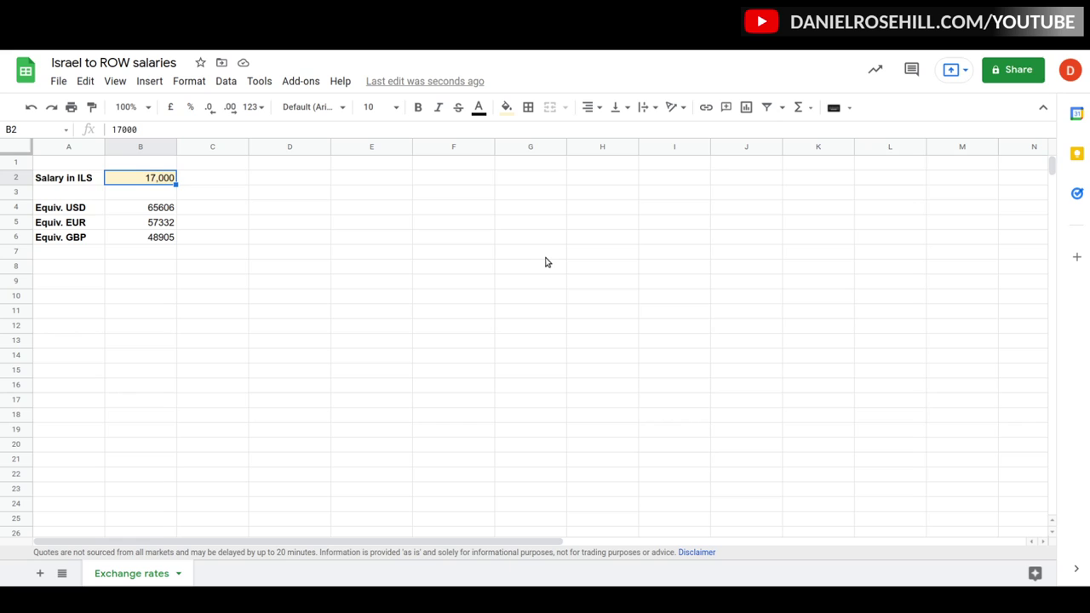
pyautogui.write('15000')
pyautogui.press('Return')
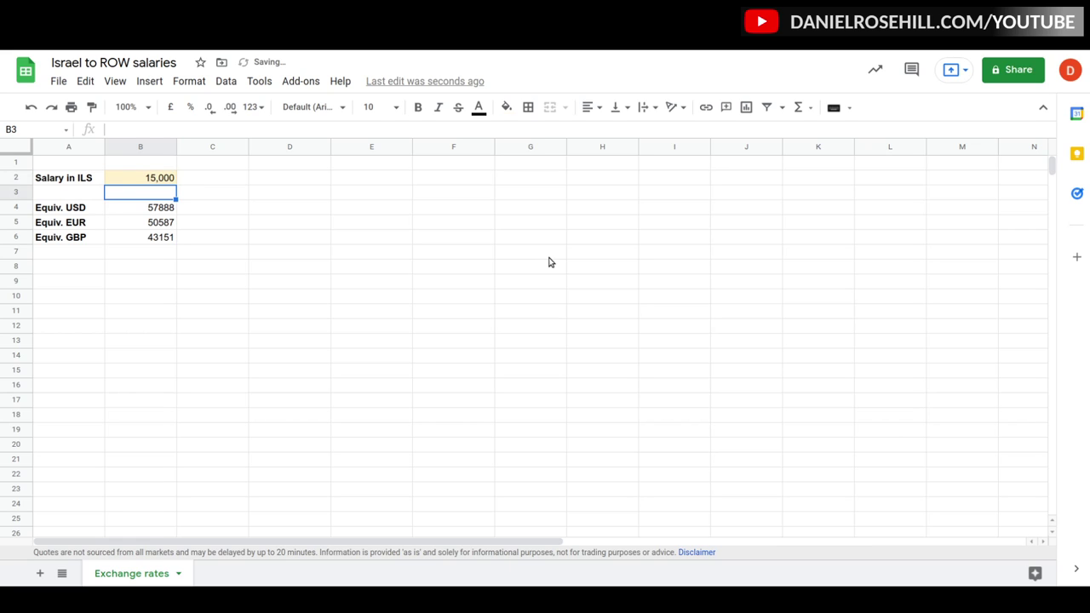
pyautogui.press('Up')
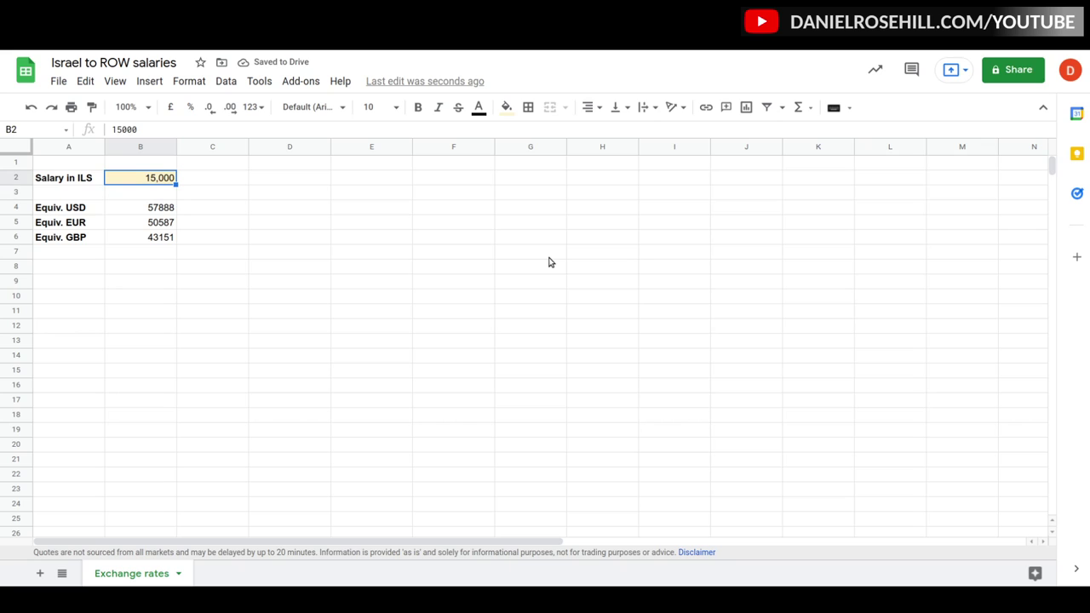
# Step: Enlarge the page and test the converter with a monthly ILS salary of 20000 in B2
pyautogui.click(126, 311)
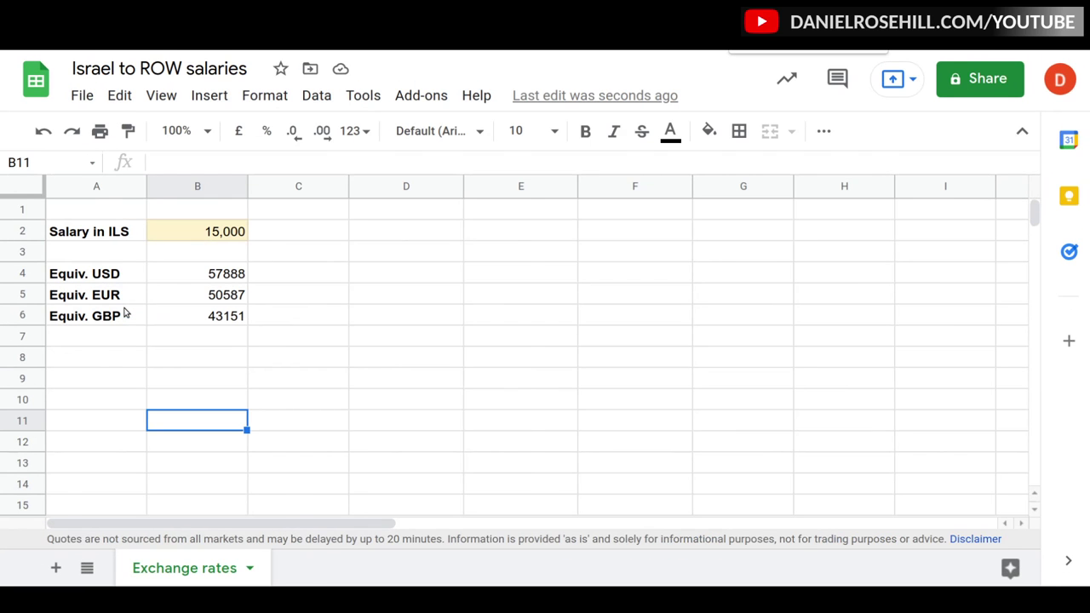
pyautogui.click(214, 236)
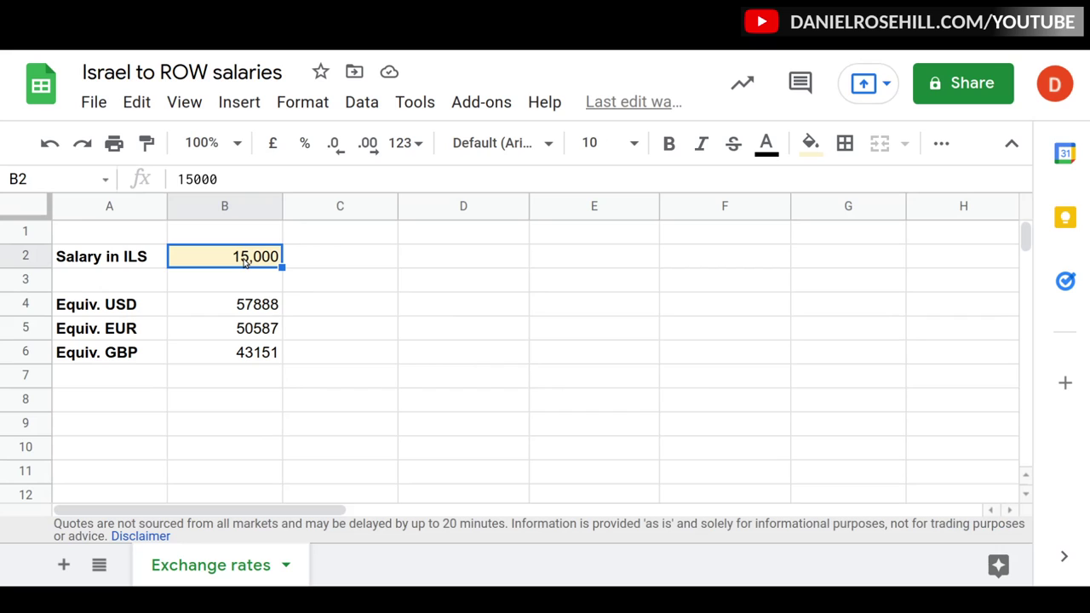
pyautogui.write('19')
pyautogui.press('Return')
pyautogui.press('Down')
pyautogui.click(245, 263)
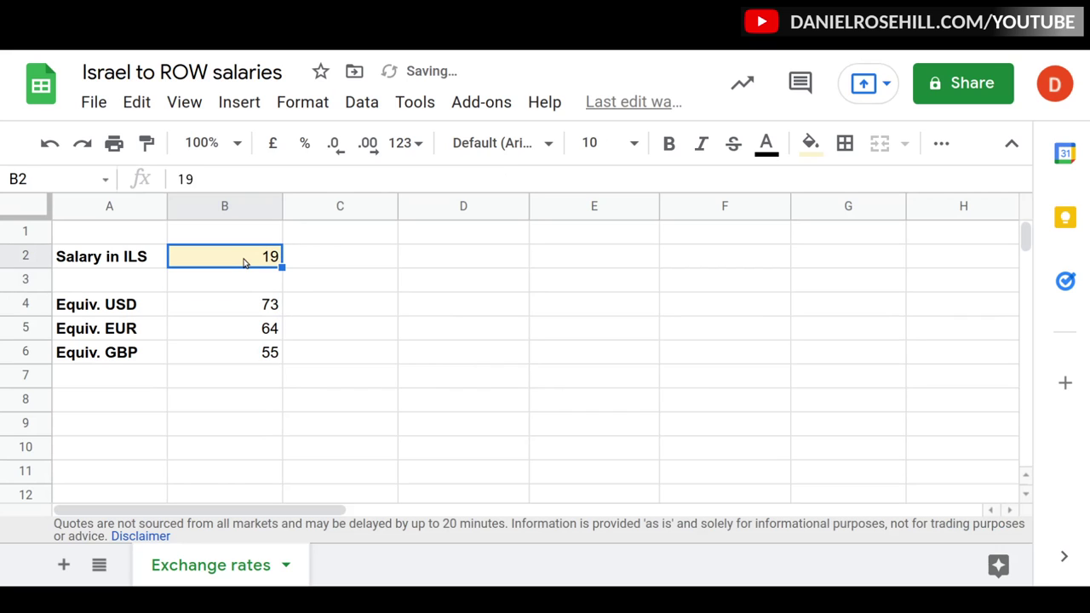
pyautogui.write('20000')
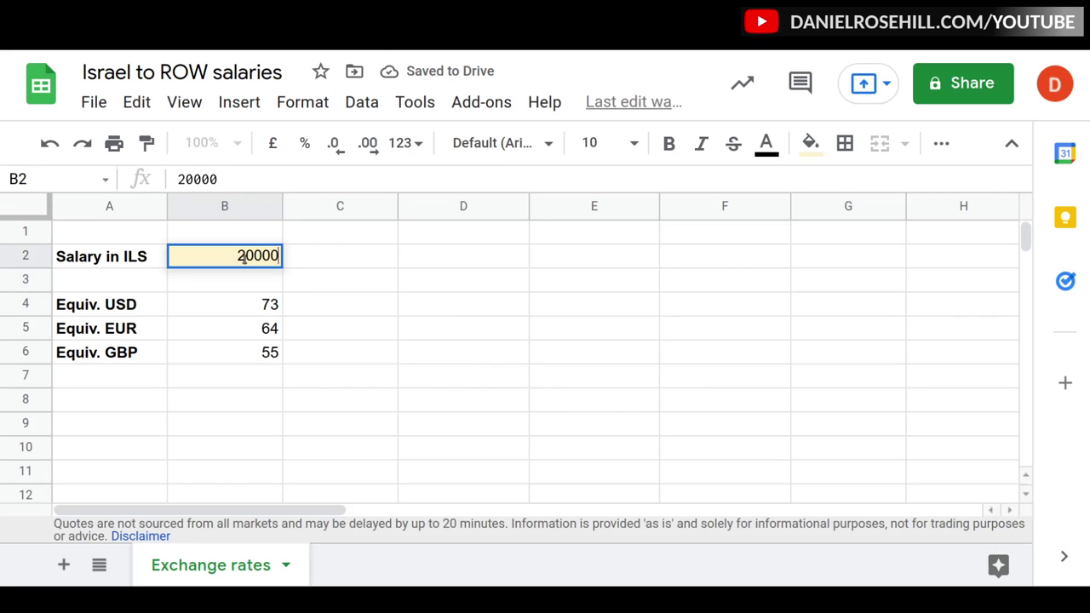
pyautogui.press('Return')
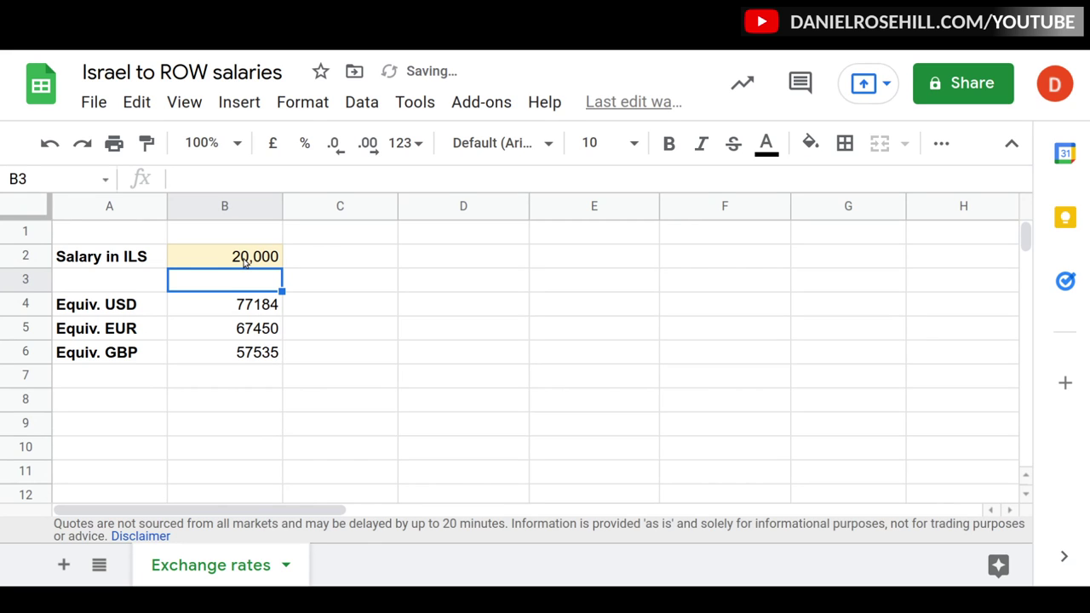
# Step: Set the monthly ILS salary in cell B2 to 25000
pyautogui.click(243, 262)
pyautogui.write('25000')
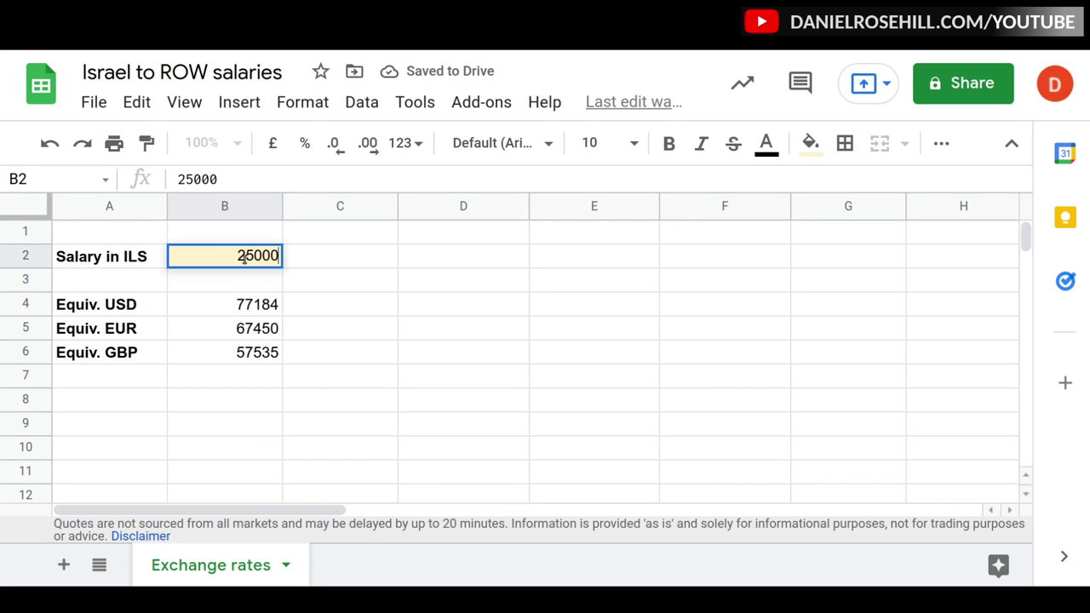
pyautogui.press('Return')
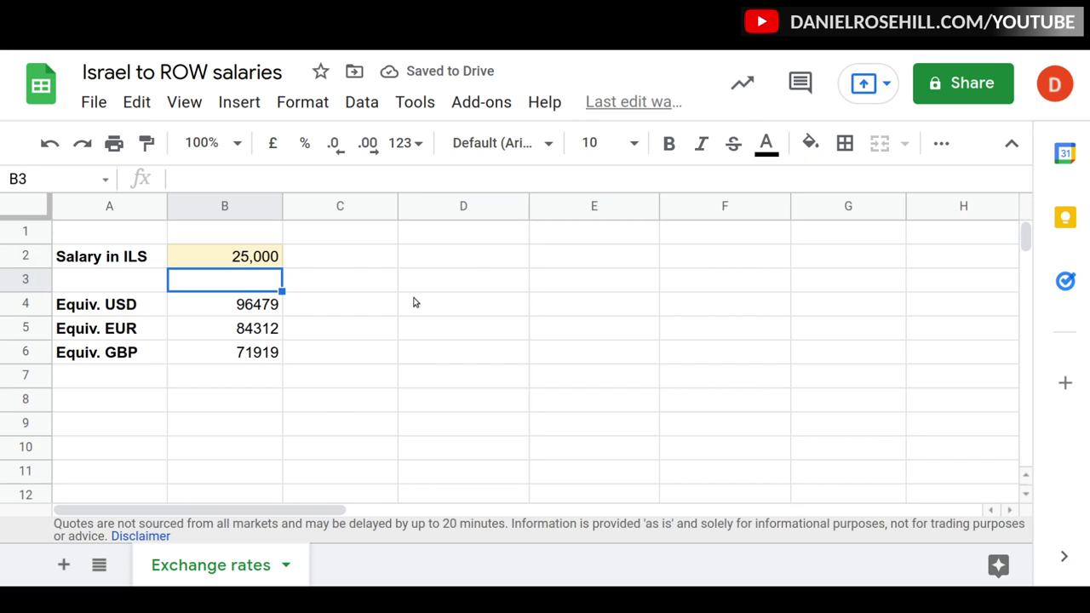
# Step: Add the bold label "Salary in USD" in D2 and enter a salary of 100,000 in E2
pyautogui.click(475, 262)
pyautogui.hotkey('ctrl', 'b')
pyautogui.write('S')
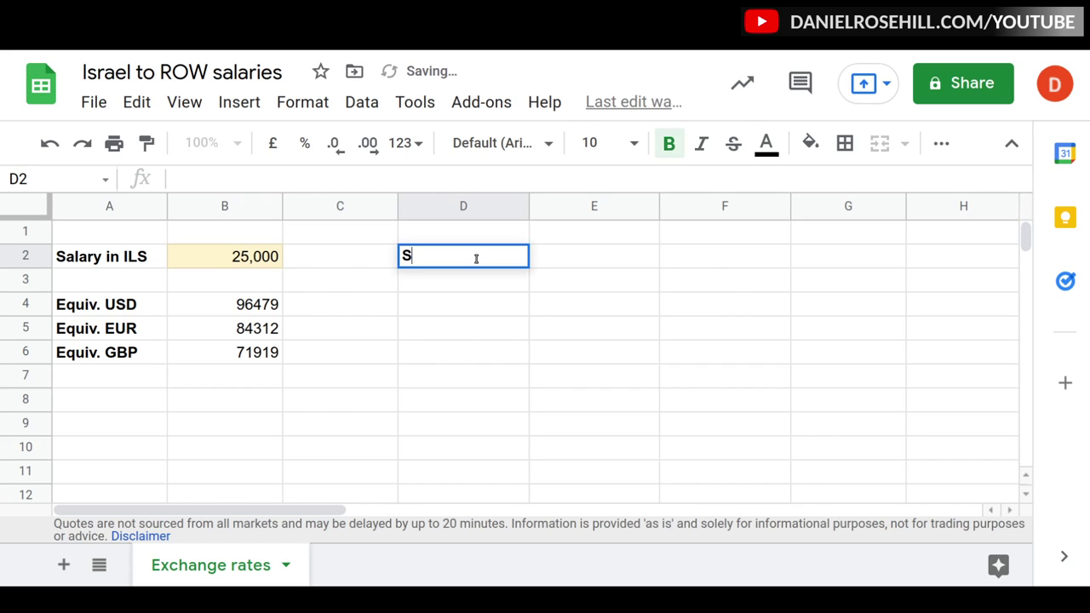
pyautogui.write('alary in USD')
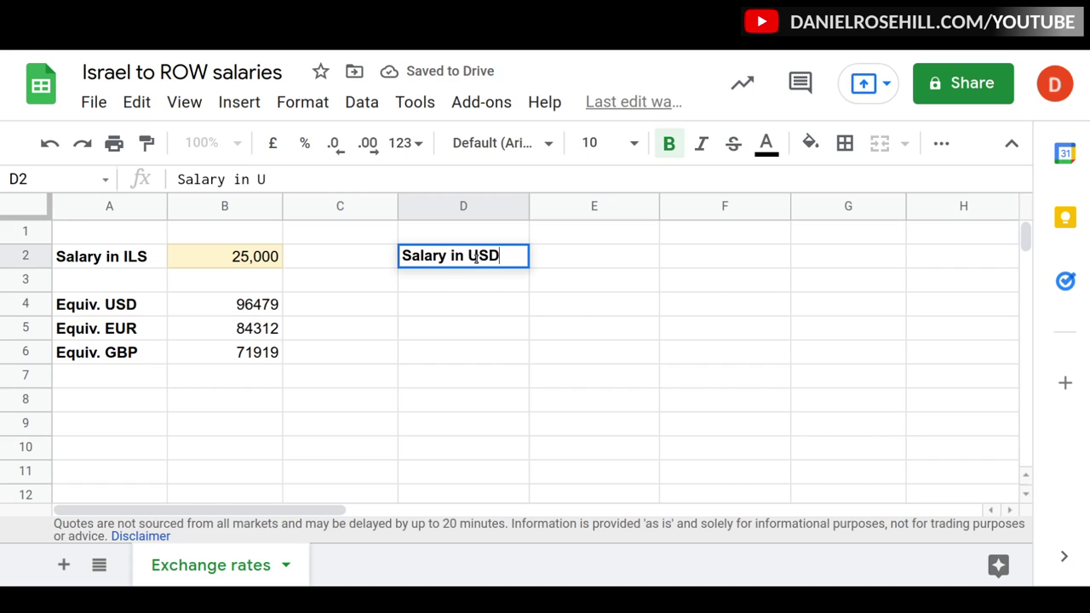
pyautogui.press('Tab')
pyautogui.write('100')
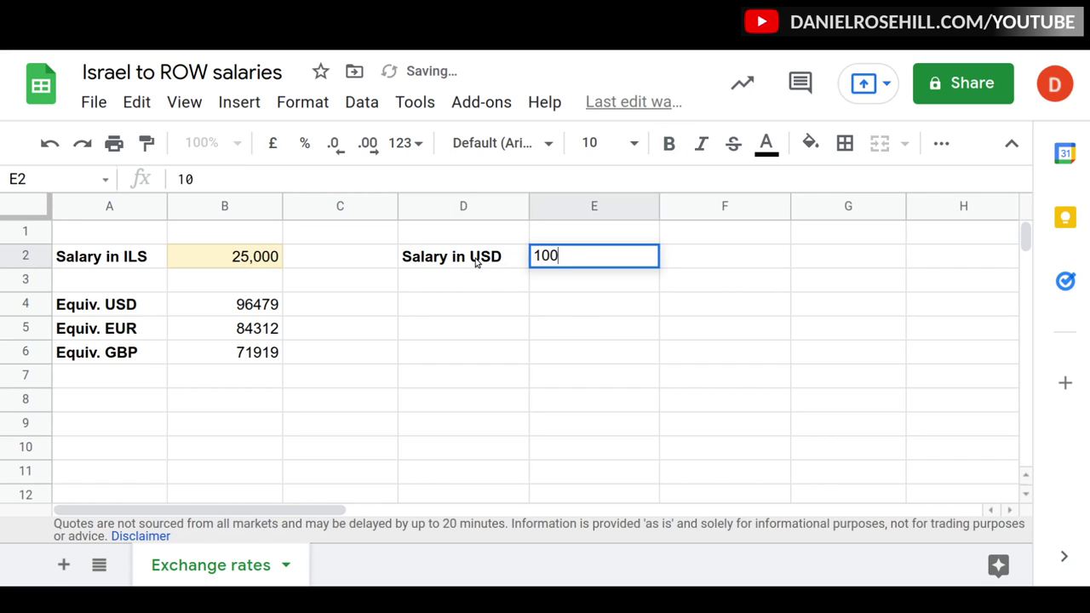
pyautogui.write(',000')
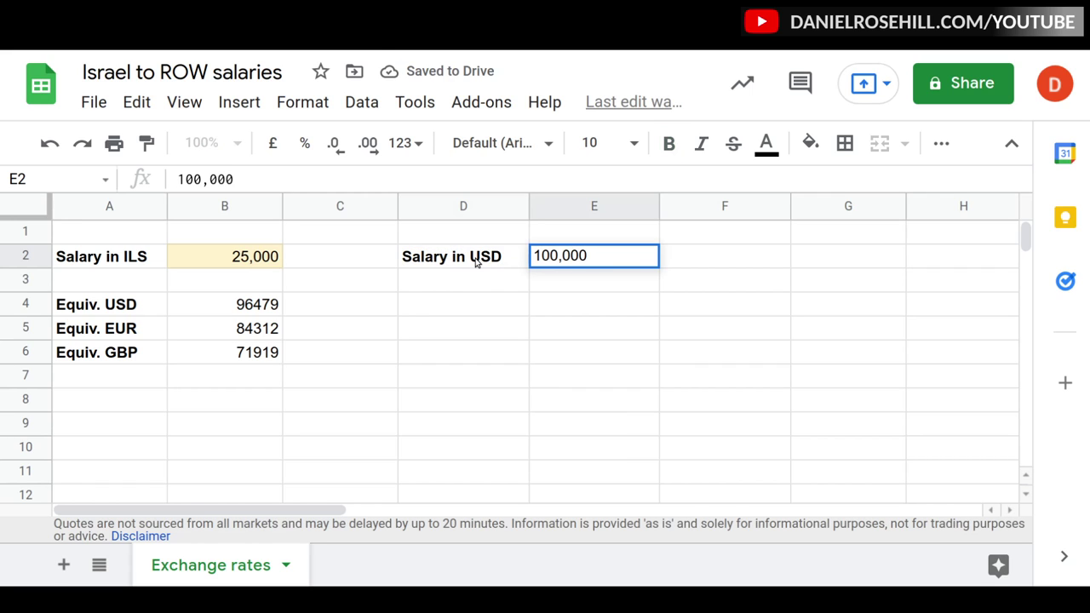
pyautogui.press('Return')
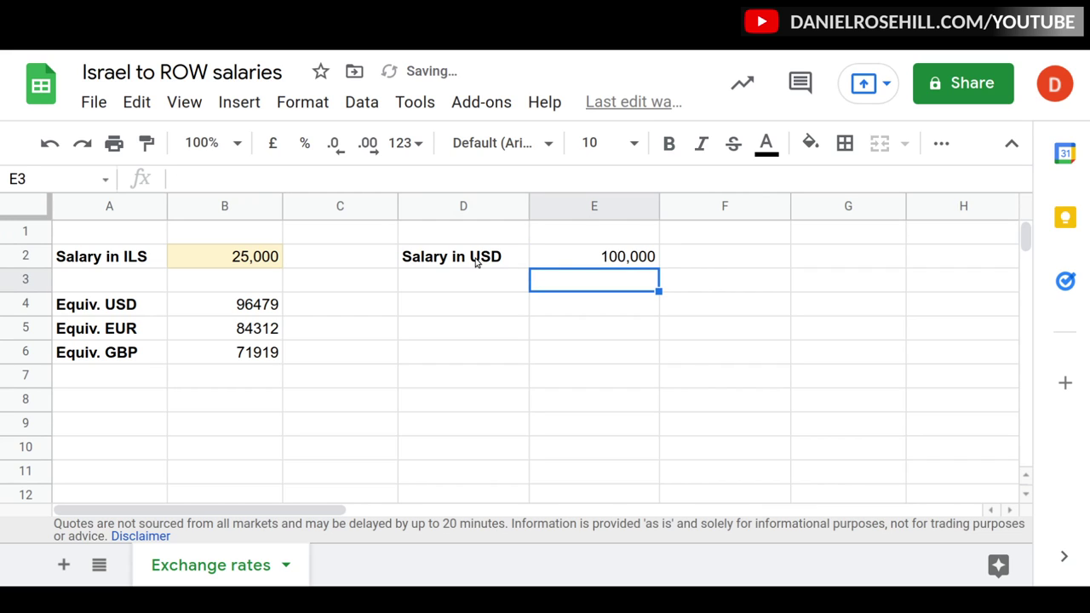
# Step: Label cell D3 "Equiv. ILS" and make it bold
pyautogui.press('Left')
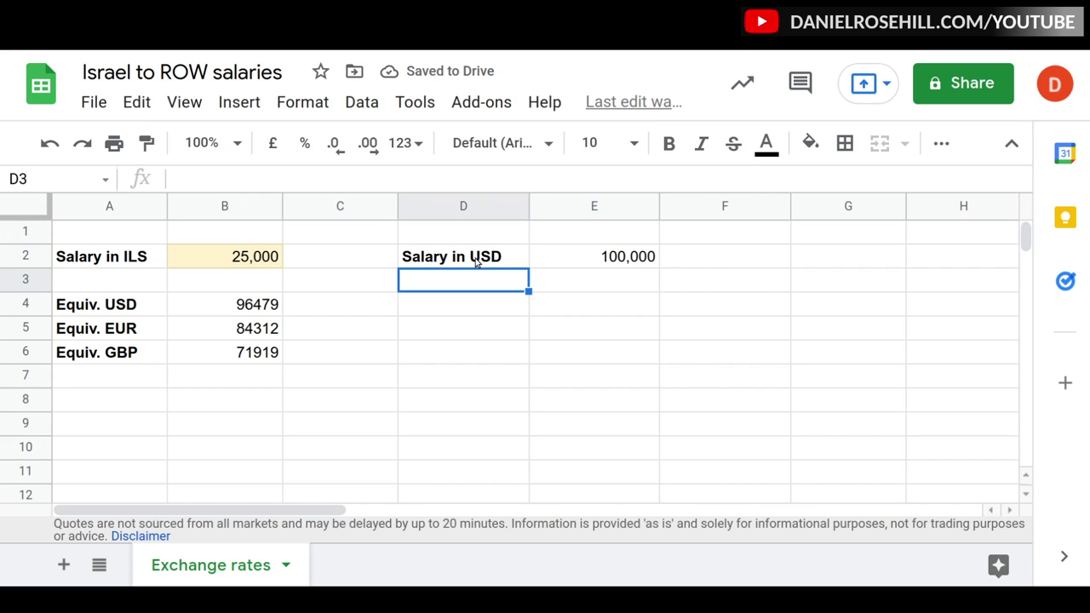
pyautogui.write('Equi8v')
pyautogui.press('BackSpace')
pyautogui.press('BackSpace')
pyautogui.write('v. ')
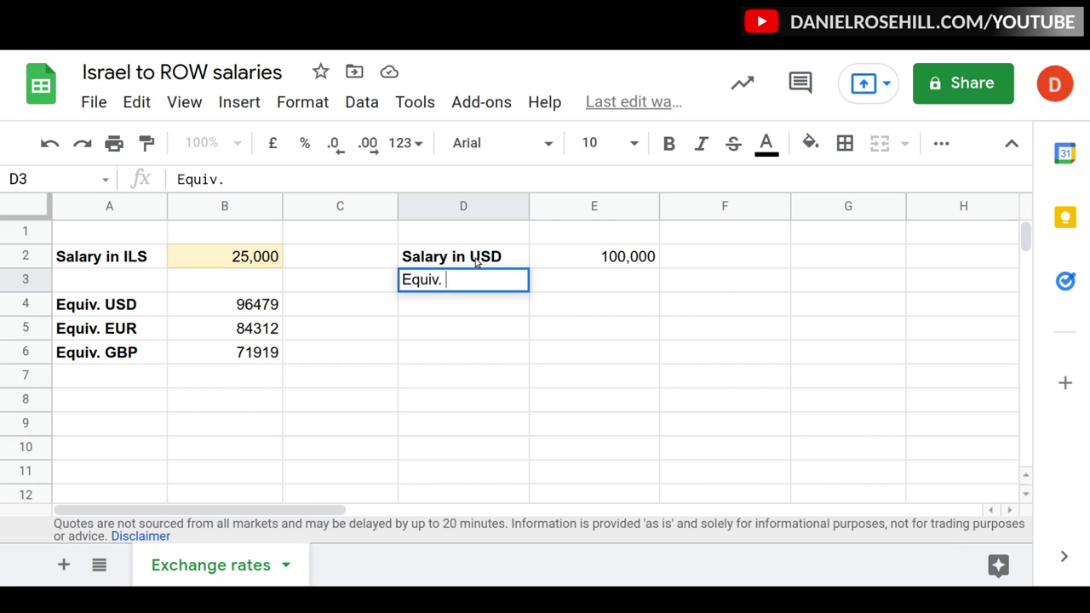
pyautogui.write('ILS')
pyautogui.click(459, 309)
pyautogui.click(455, 286)
pyautogui.hotkey('ctrl', 'b')
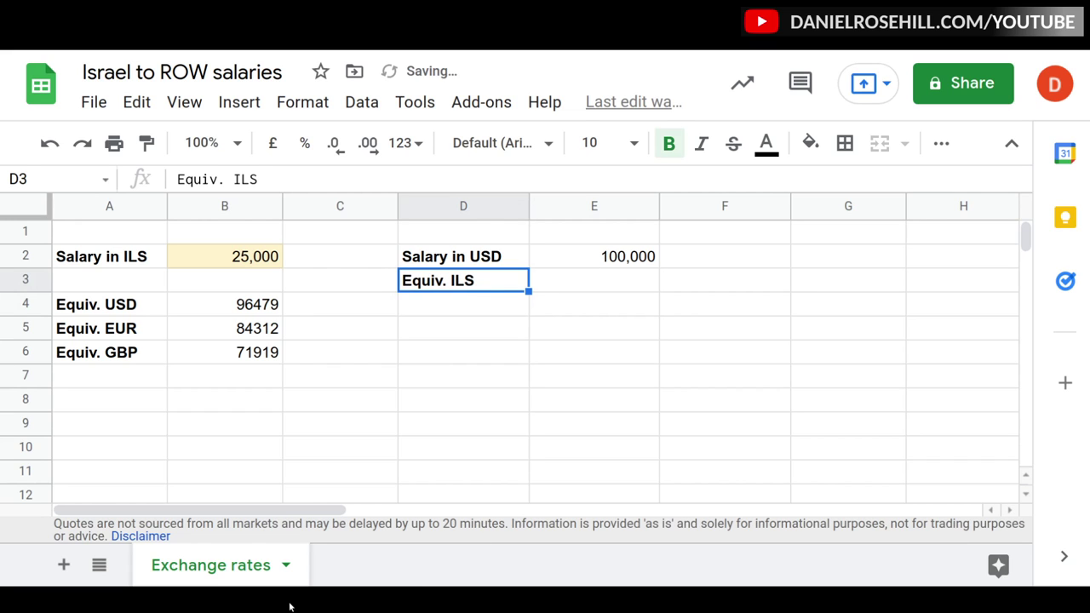
# Step: Switch to the Mousepad notes and replace the Israeli salary note and its three formulas with "E2 = American salary"
pyautogui.click(287, 605)
pyautogui.moveTo(326, 389); pyautogui.dragTo(550, 319)
pyautogui.moveTo(475, 429); pyautogui.dragTo(150, 373)
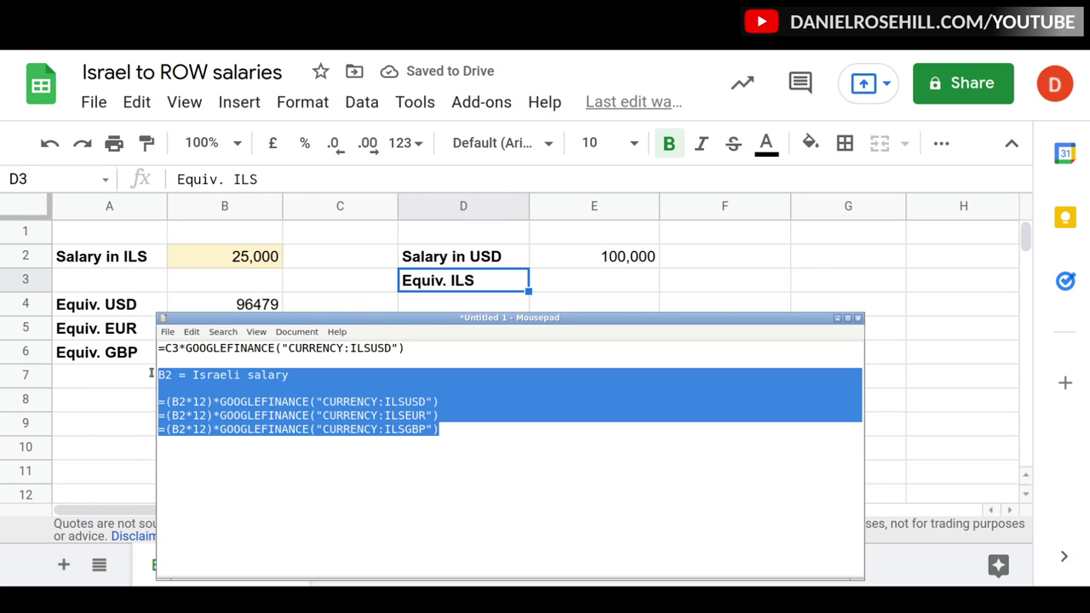
pyautogui.write('E2 = ')
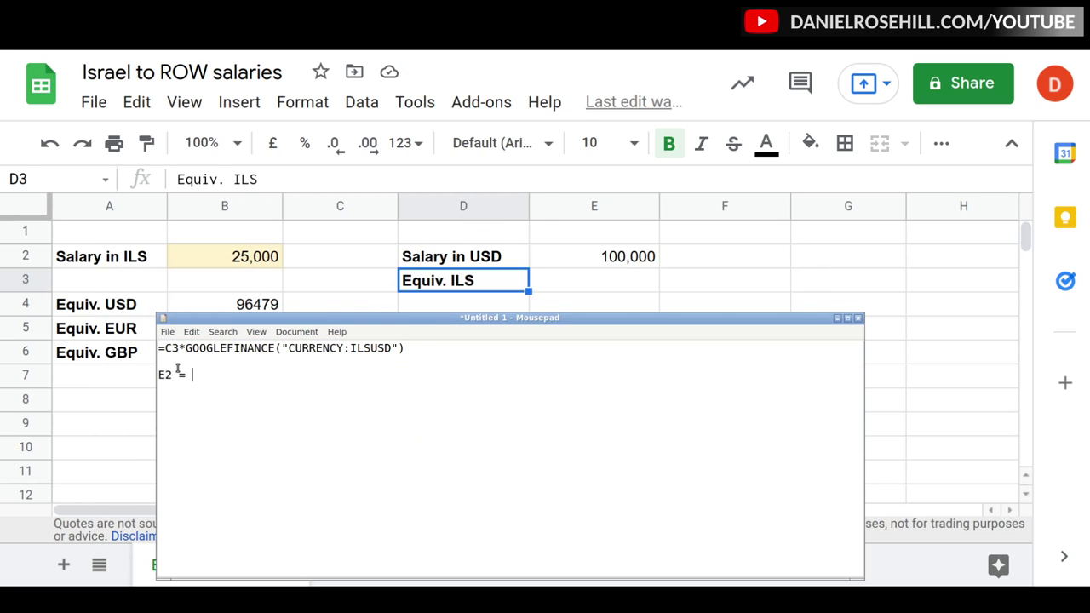
pyautogui.write('American salary  ')
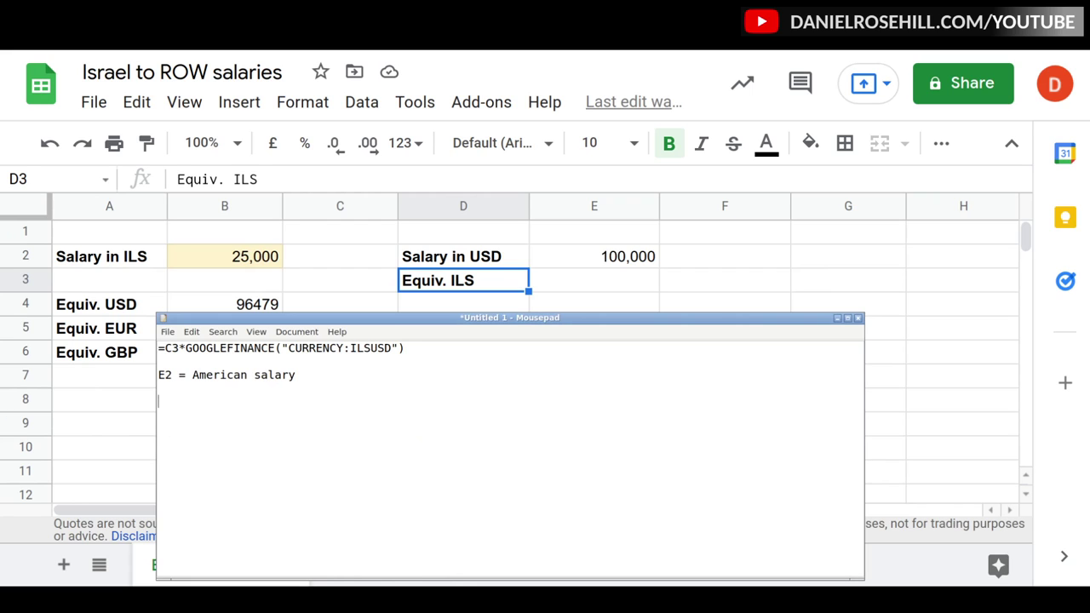
# Step: Write the monthly conversion formula =(E2/12)*GOOGLEFINANCE("CURRENCY:USDILS") below the American salary note and copy it
pyautogui.write('=(E2/12)*GOOGLEFINANC')
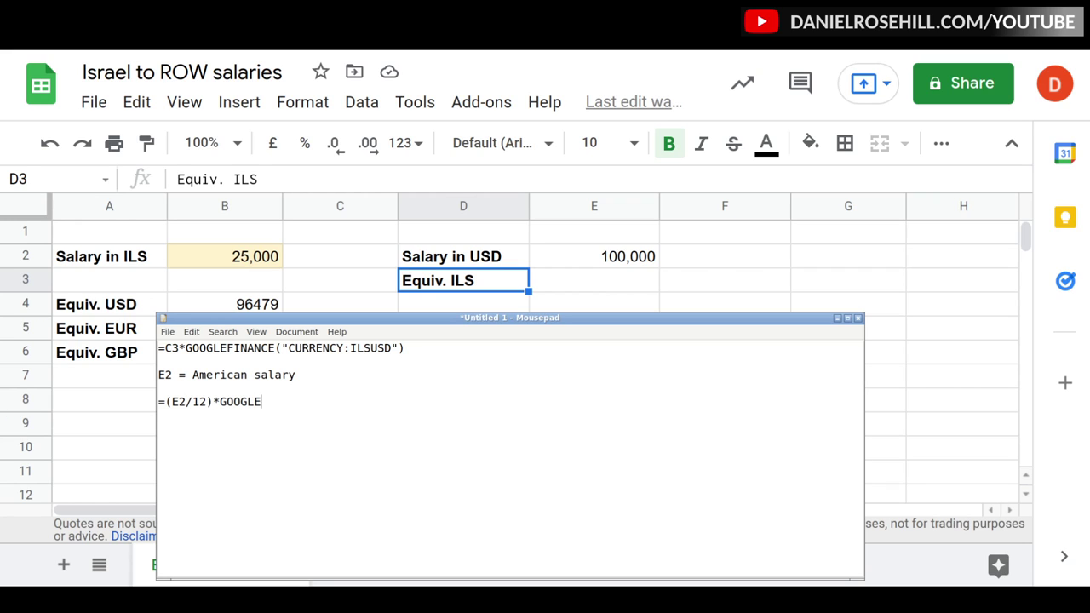
pyautogui.write('CURRENCY:USDILS')
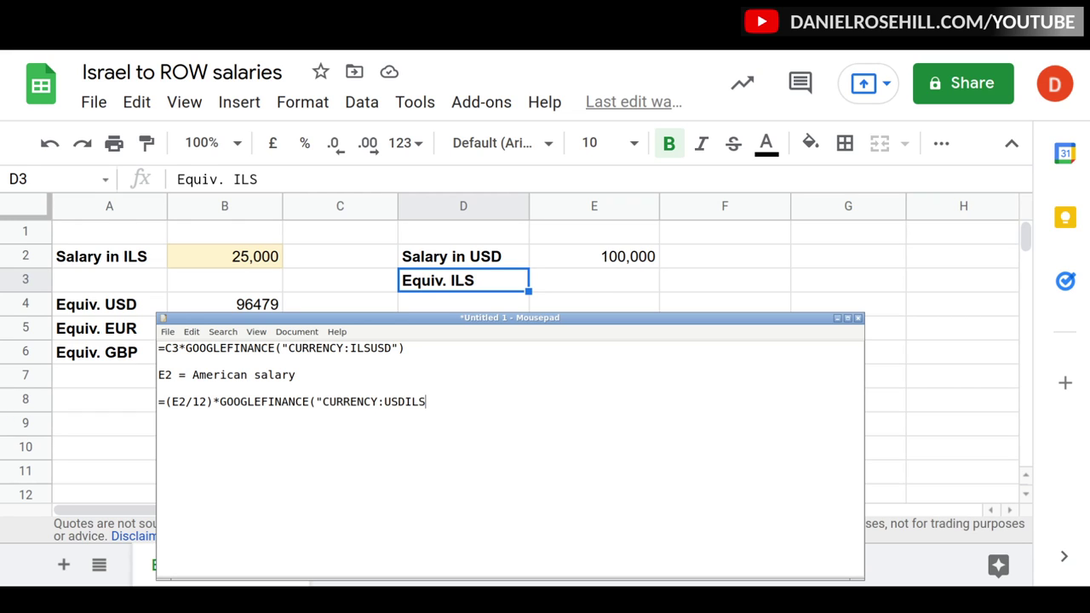
pyautogui.write('")')
pyautogui.moveTo(455, 401); pyautogui.dragTo(111, 409)
pyautogui.hotkey('ctrl', 'c')
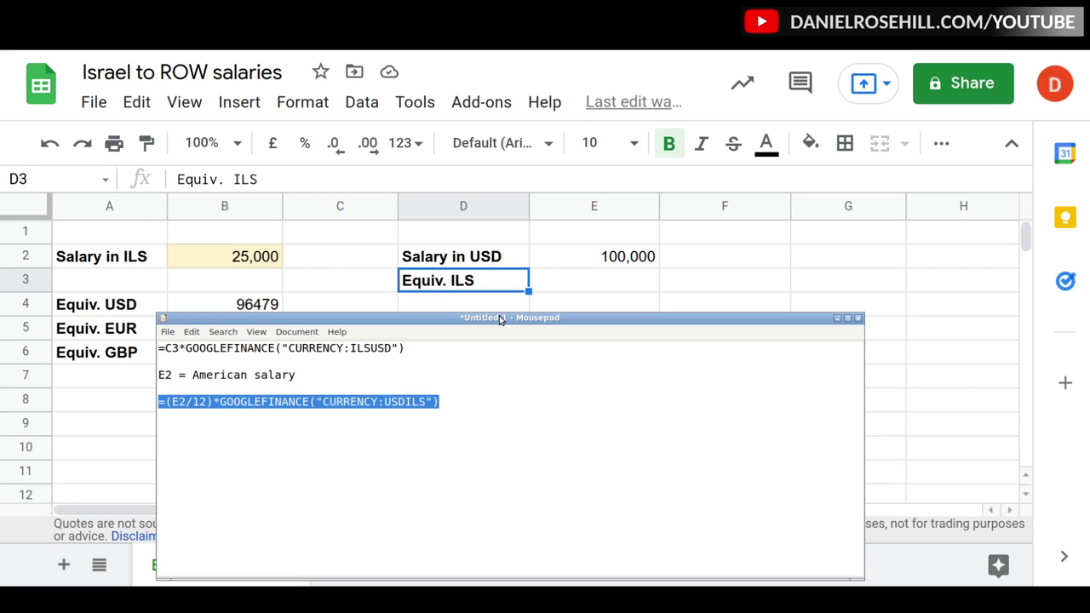
# Step: Return to the Google Sheets spreadsheet and paste the copied USD-to-ILS formula into cell E3
pyautogui.click(602, 281)
pyautogui.hotkey('ctrl', 'v')
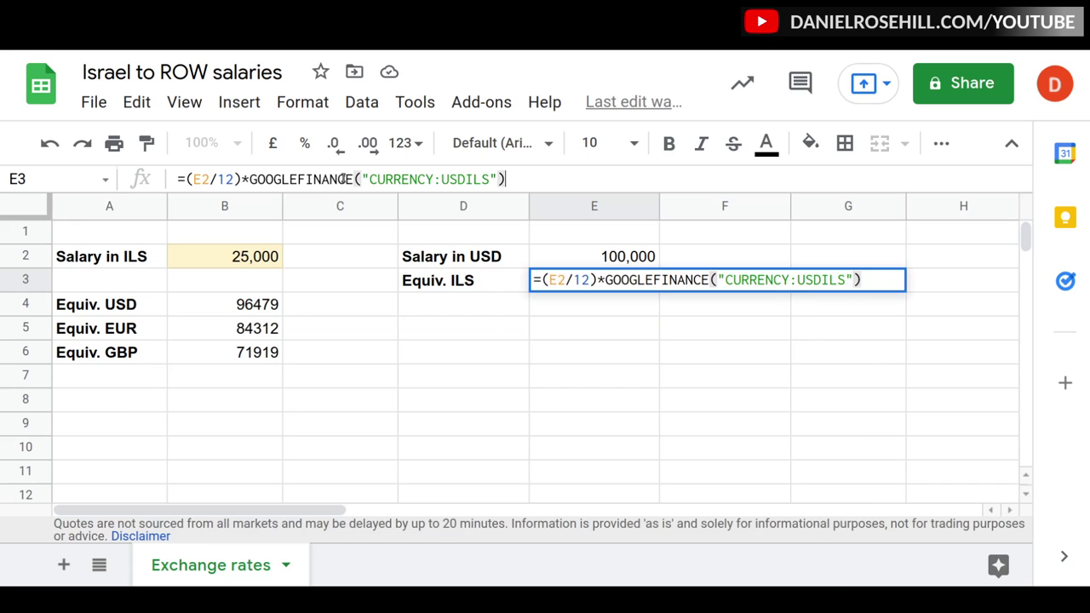
pyautogui.press('Return')
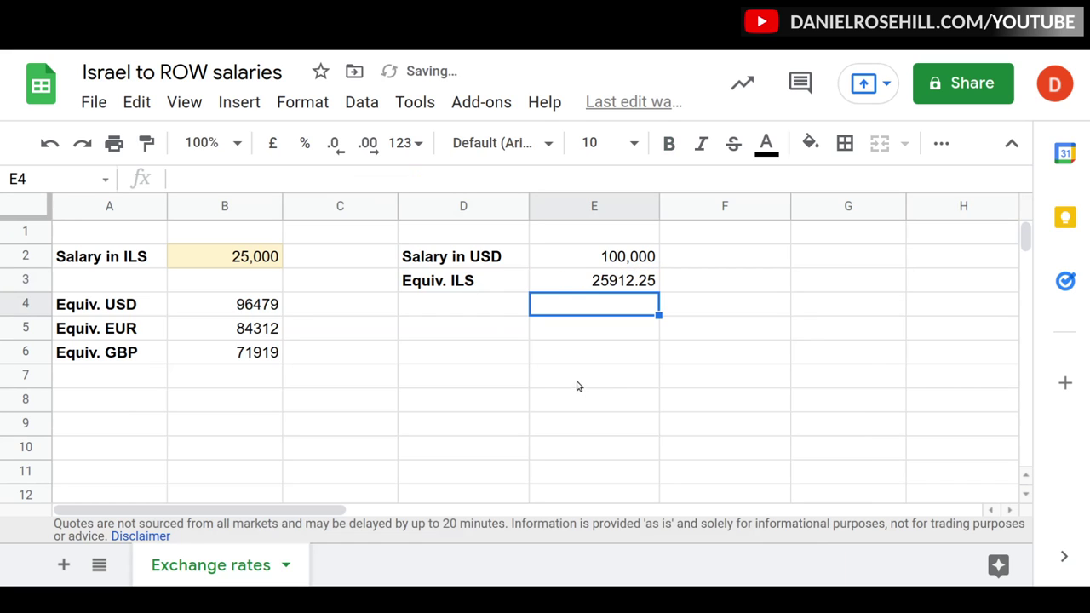
# Step: Remove both decimal places from the converted ILS salary in E3
pyautogui.click(610, 285)
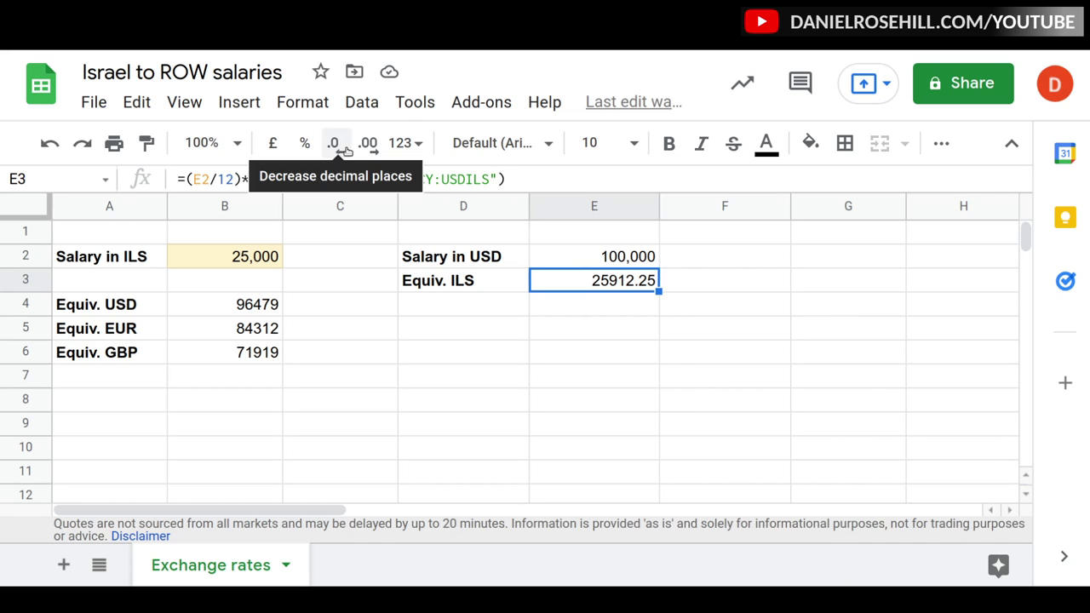
pyautogui.click(344, 149)
pyautogui.click(344, 149)
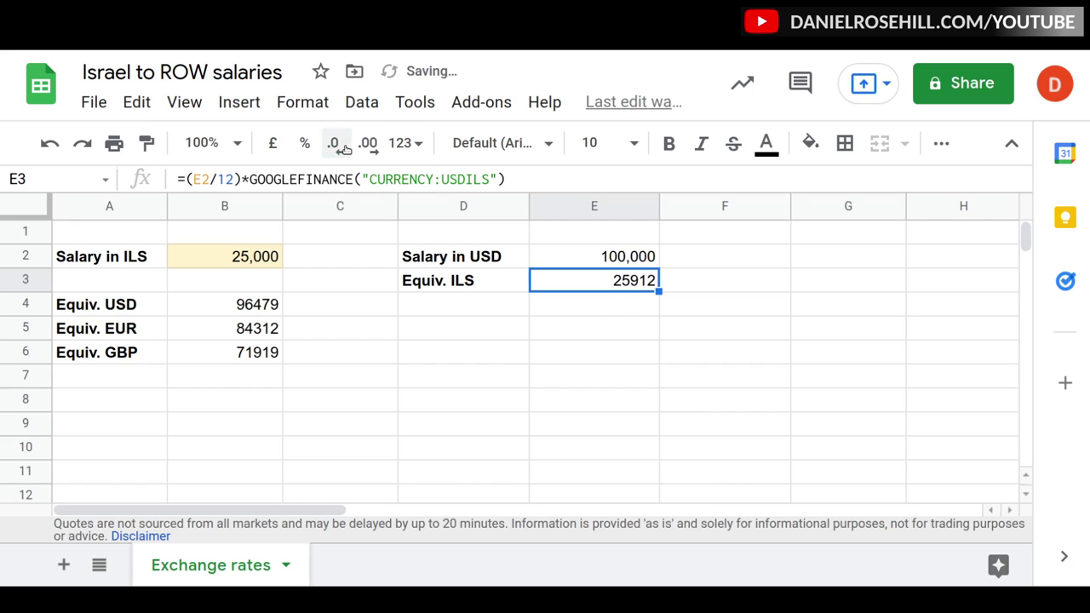
# Step: Deselect the converted salary and highlight the sentence about delayed market quotes in the notice beneath the sheet
pyautogui.click(652, 331)
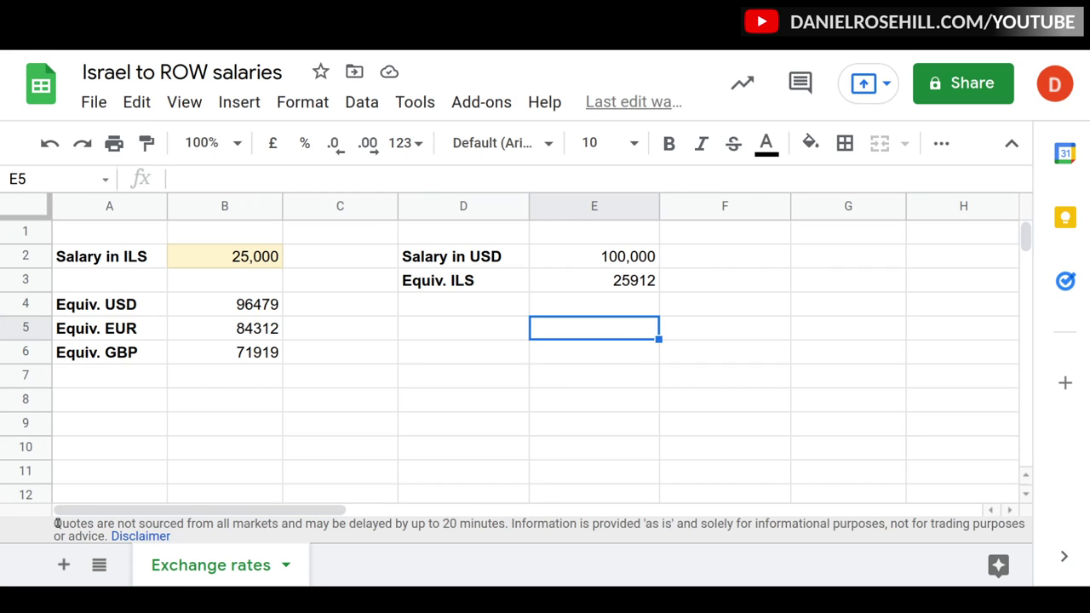
pyautogui.moveTo(55, 523); pyautogui.dragTo(516, 518)
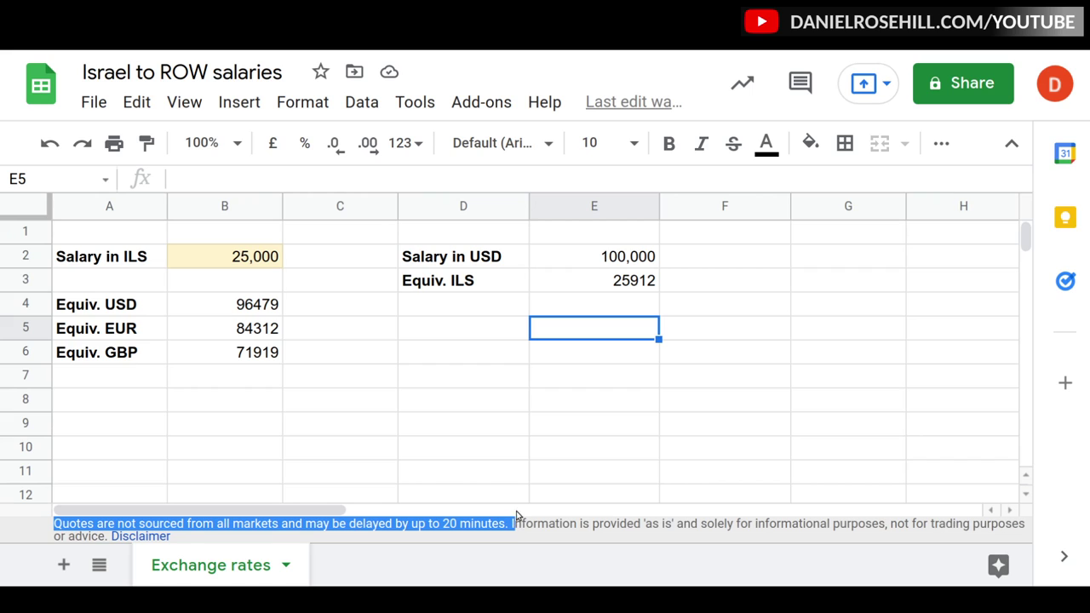